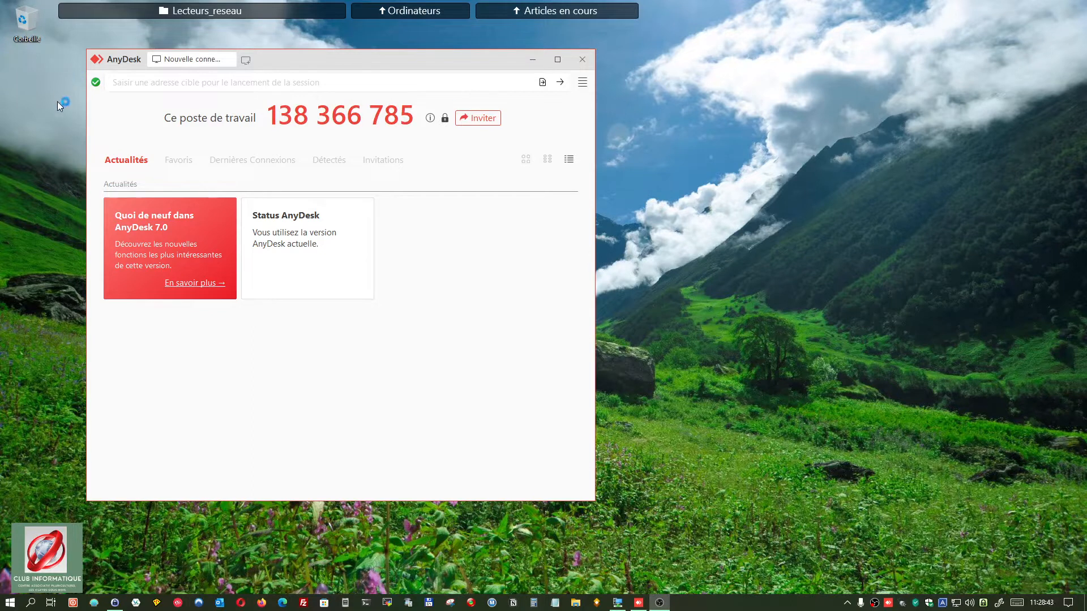
Step: Drag the host's AnyDesk window further left on the desktop
left_click_drag(336, 56, 268, 57)
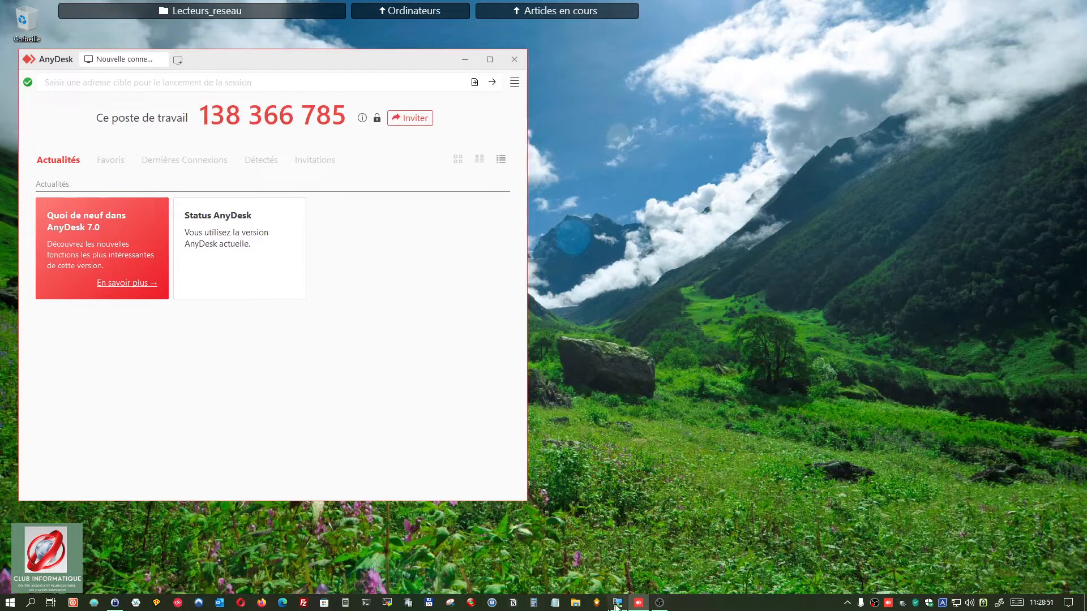
mouse_move(621, 605)
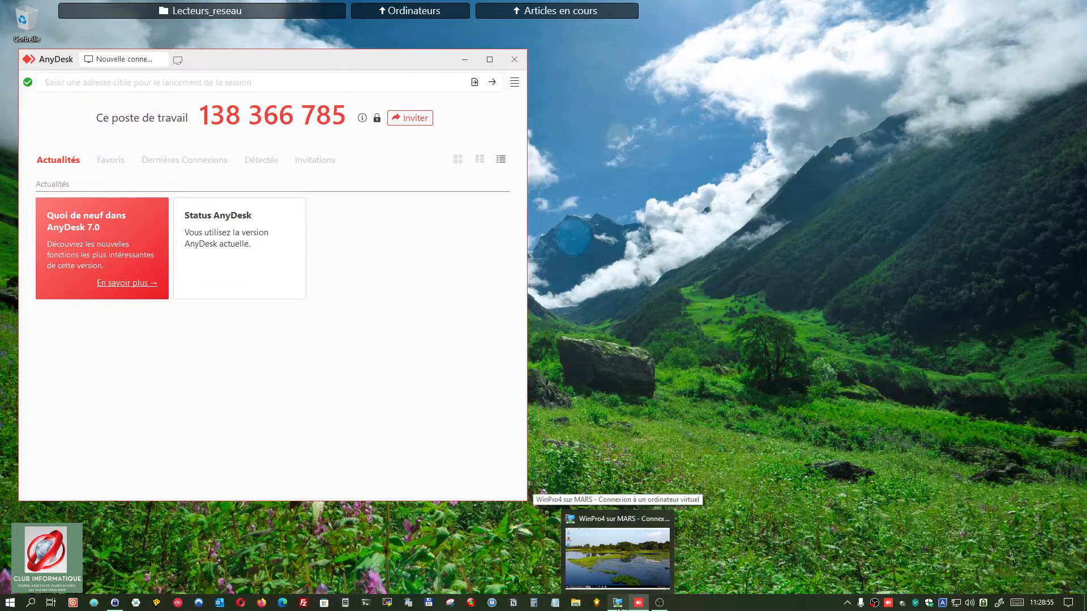
Step: Launch AnyDesk.exe from the Partage folder inside the WinPro4 virtual machine
left_click(618, 608)
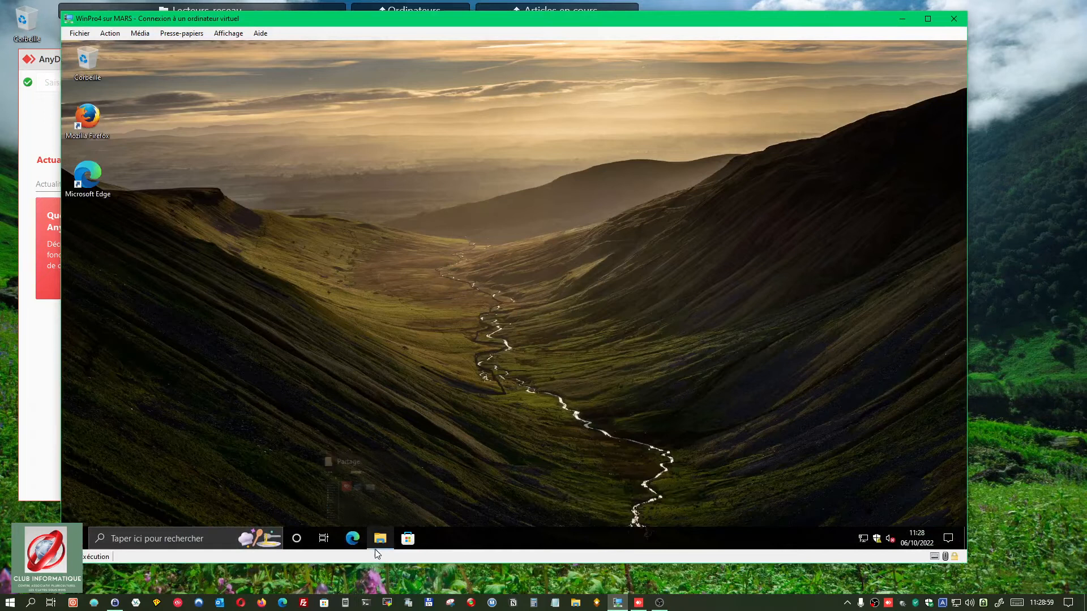
left_click(377, 545)
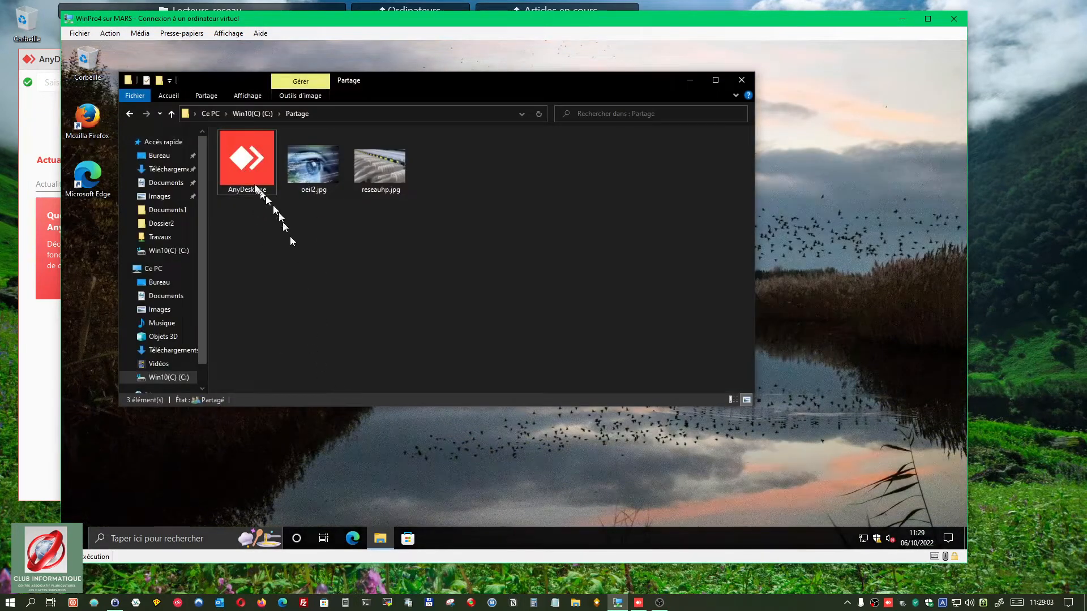
left_click(243, 163)
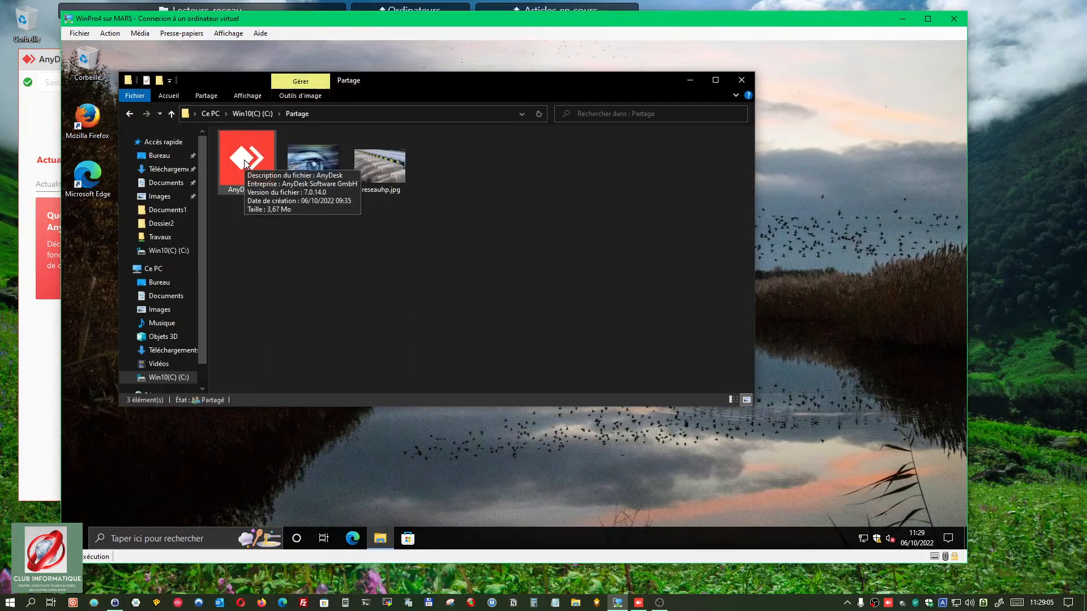
left_click(245, 164)
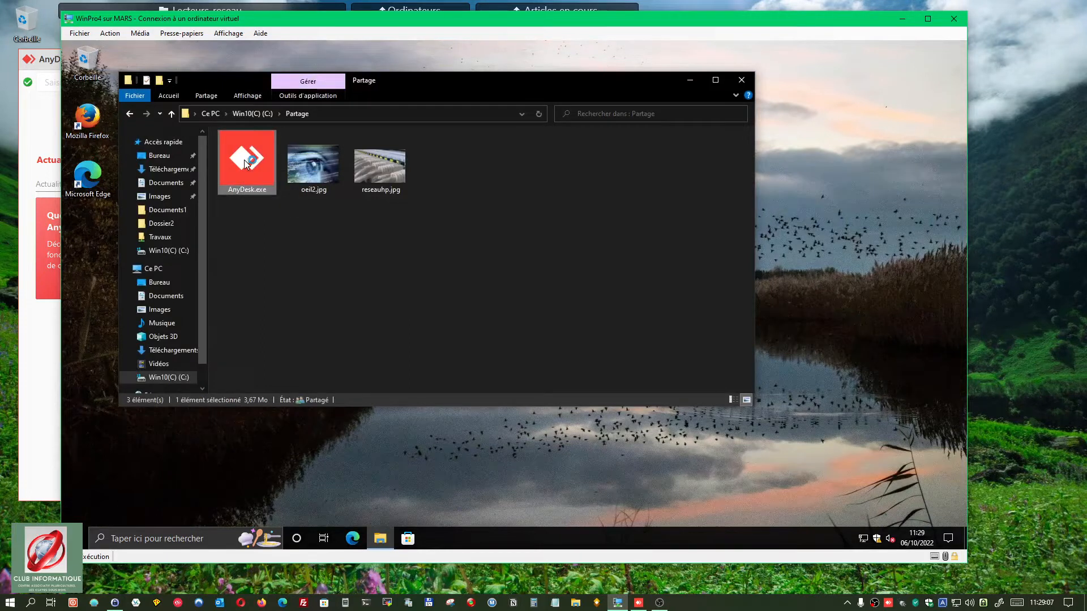
double_click(246, 164)
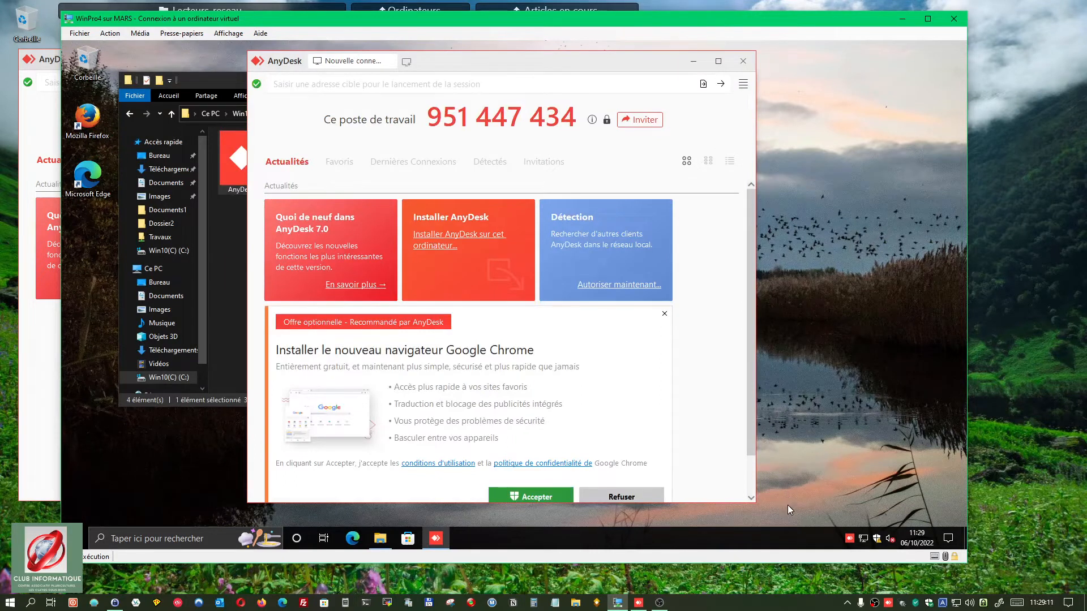
Step: Maximize the VM's AnyDesk and place the VM window low, below the host's AnyDesk
left_click_drag(807, 15, 929, 13)
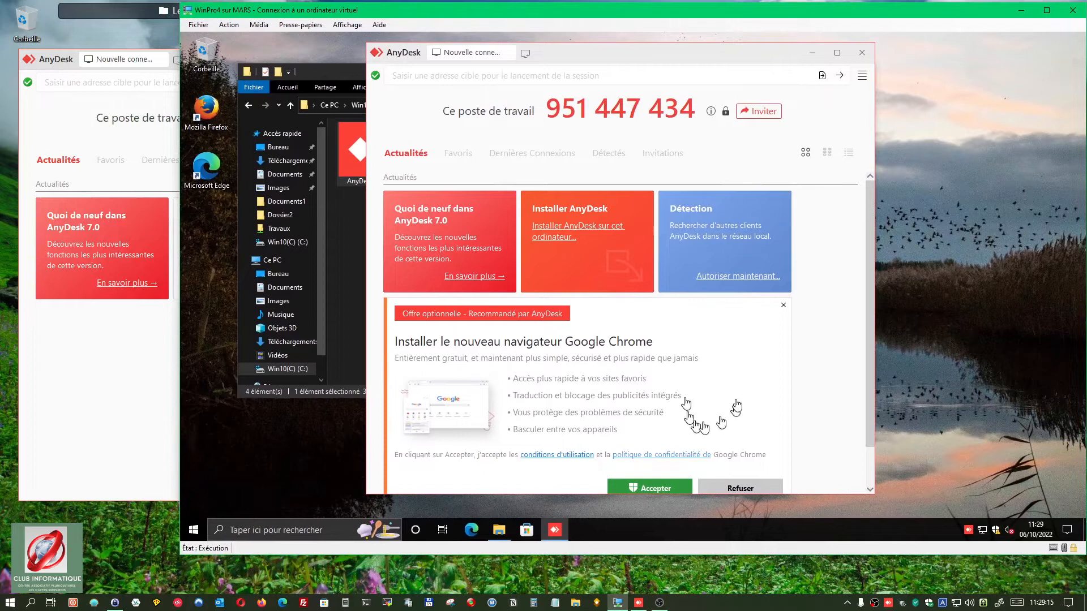
left_click(835, 53)
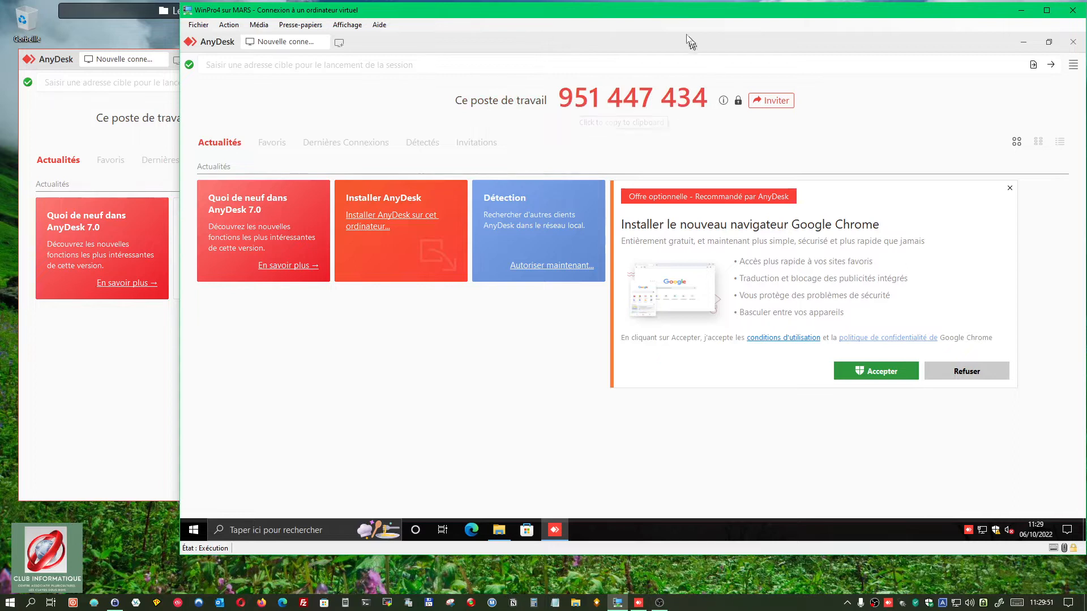
left_click_drag(678, 11, 701, 343)
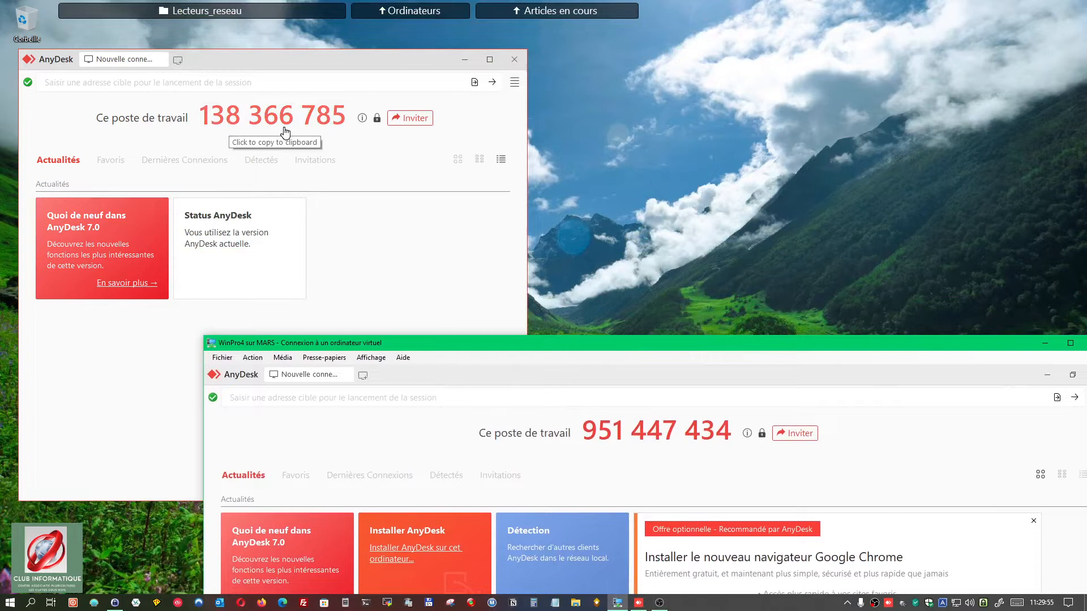
Step: Reposition the WinPro4 VM window and park it off the right edge of the screen
left_click_drag(599, 341, 1086, 86)
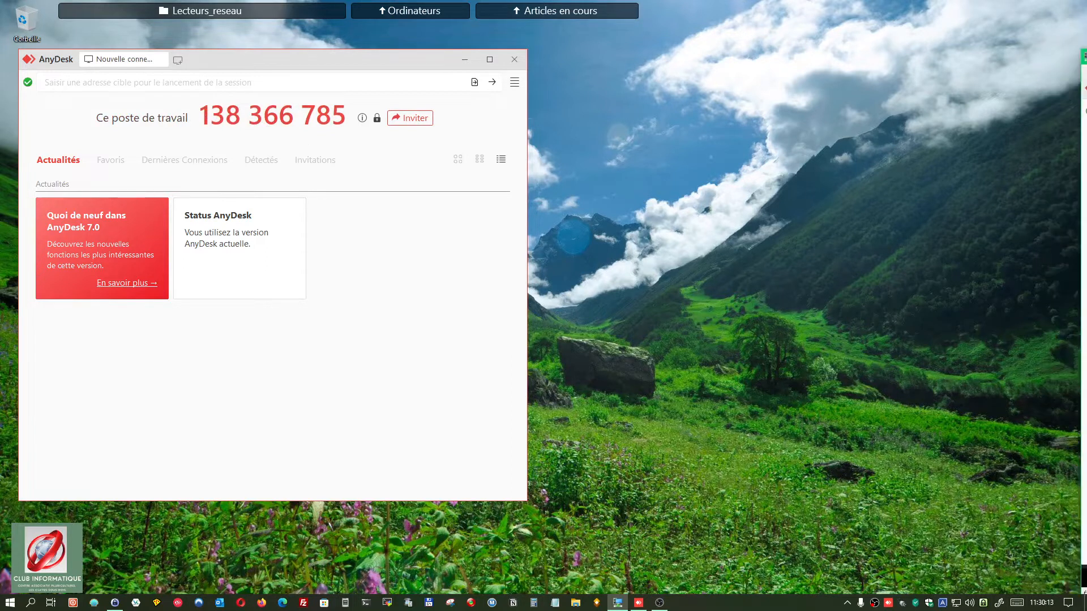
left_click_drag(1086, 61, 357, 55)
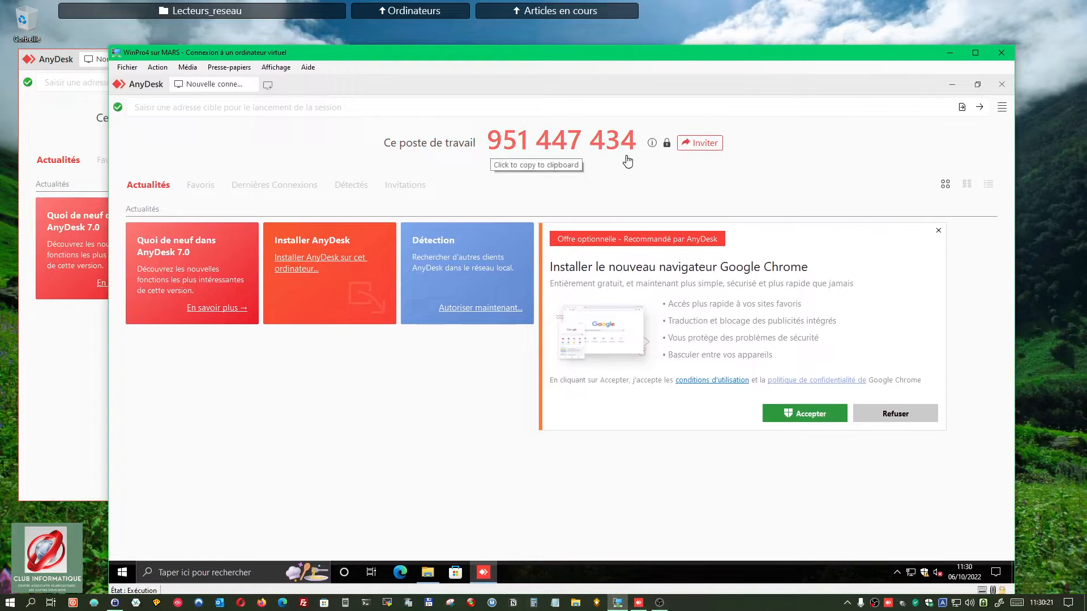
left_click_drag(630, 53, 1086, 47)
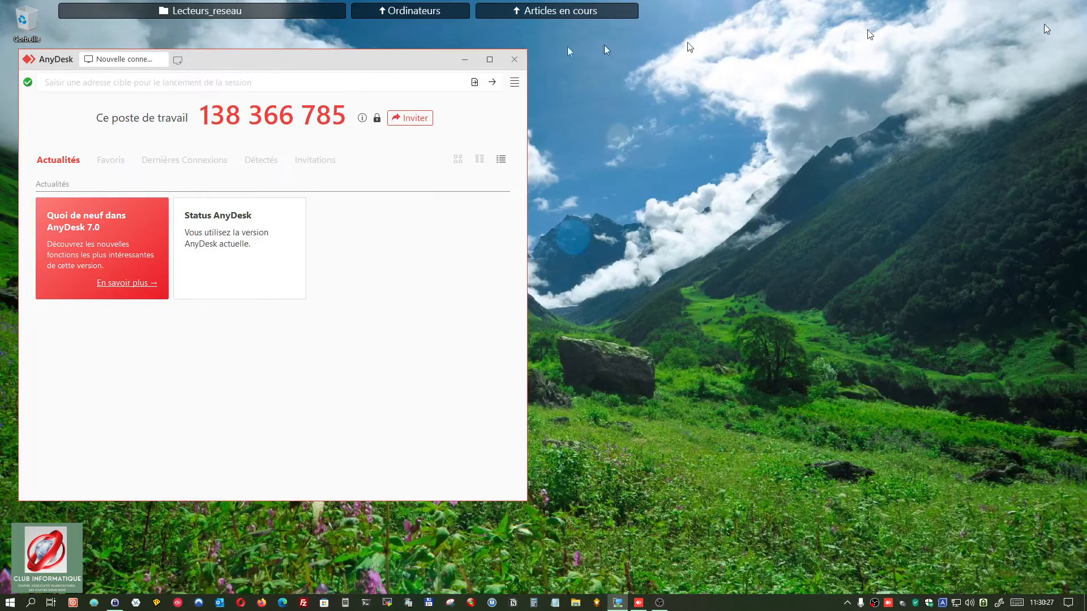
Step: Connect to the VM's AnyDesk address and choose the Accès intégral profile on the request
left_click(110, 81)
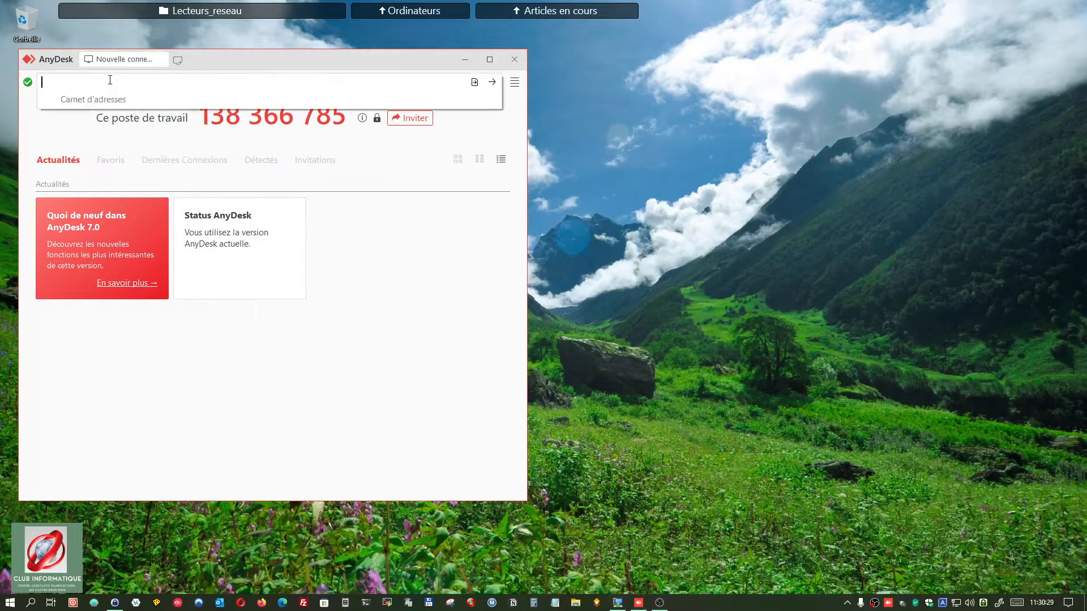
type("95144743")
key("Return")
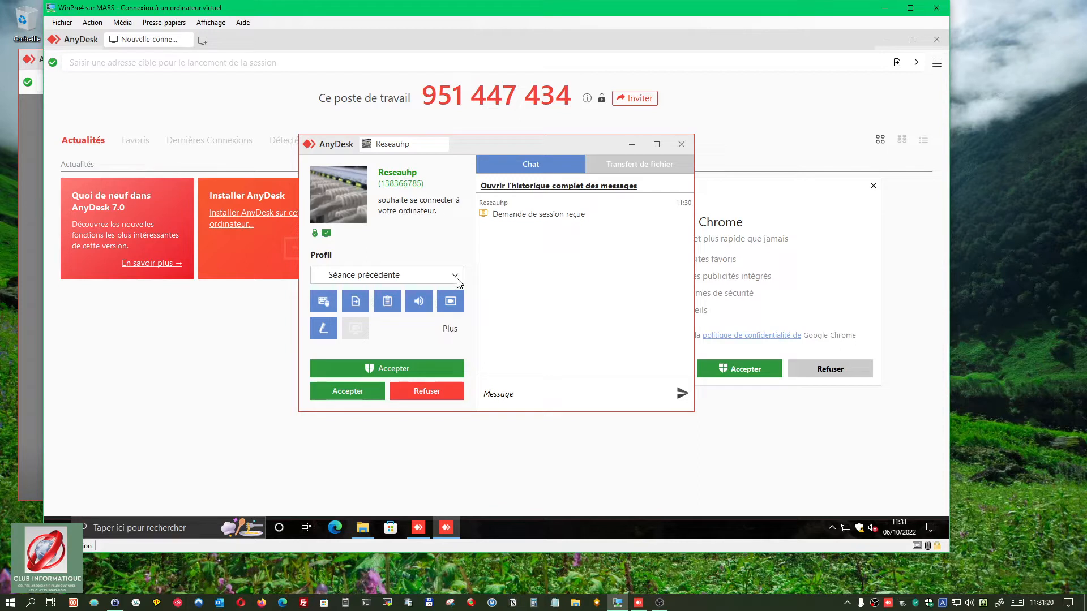
left_click(456, 278)
Step: Accept the host's session request and minimize the VM's AnyDesk main window and session panel
left_click(354, 391)
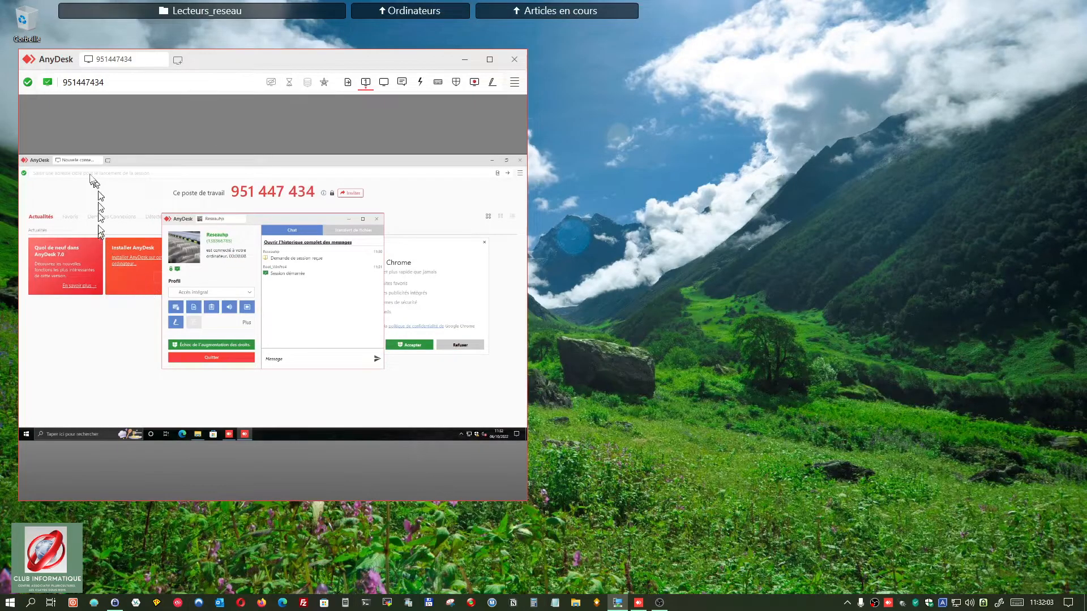
left_click_drag(294, 62, 335, 71)
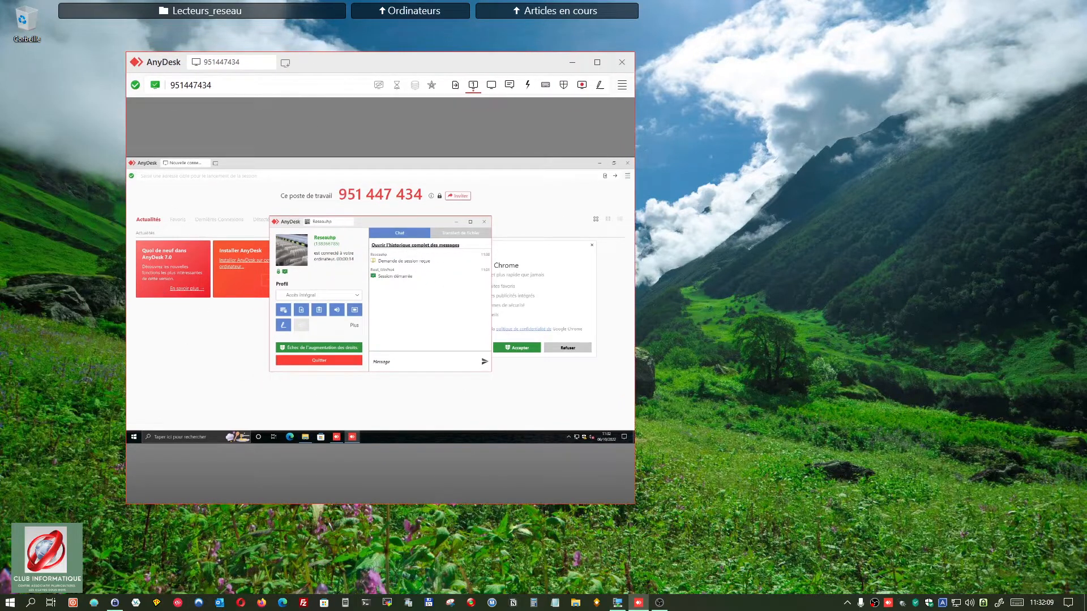
left_click_drag(1086, 32, 345, 41)
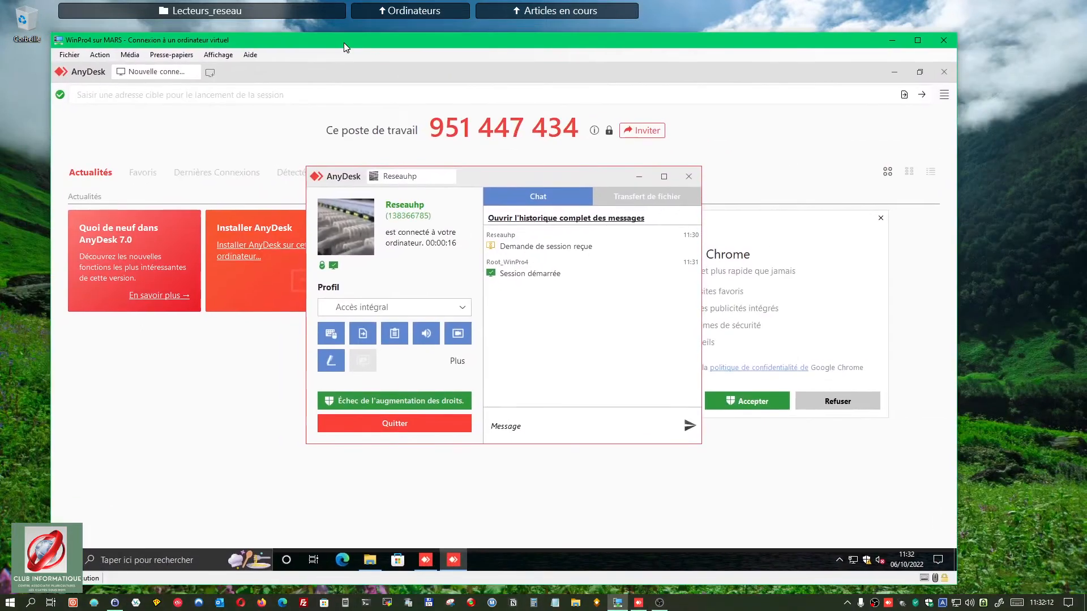
left_click(893, 73)
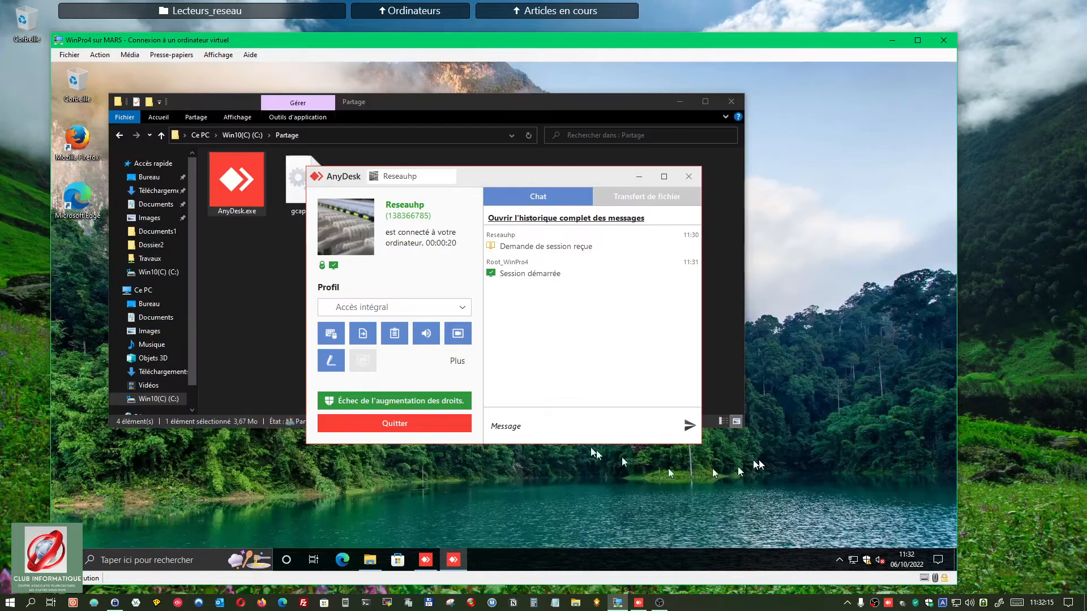
left_click(638, 180)
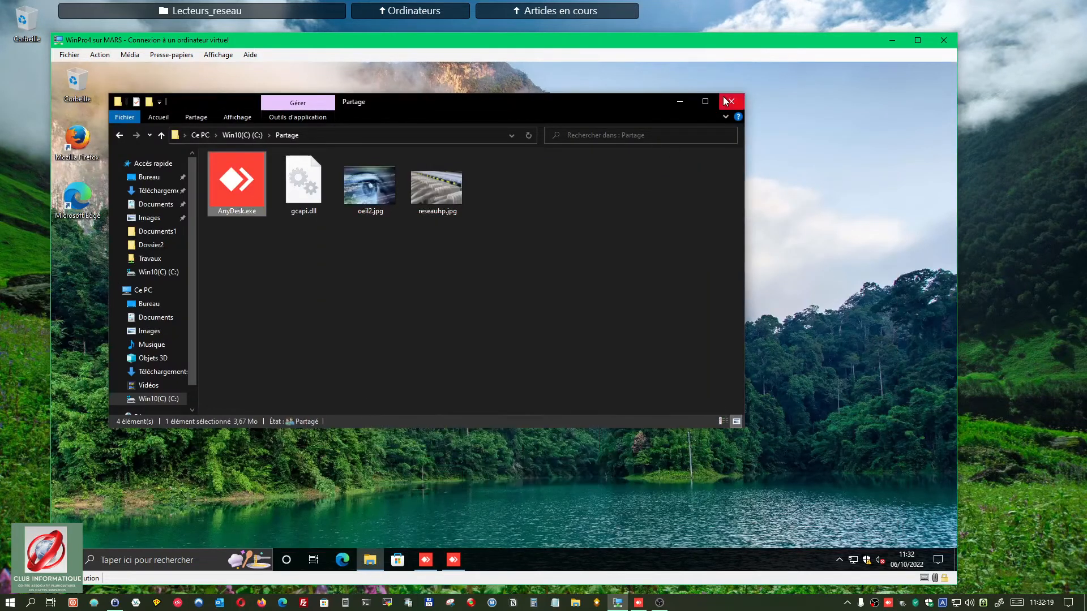
Step: Close the Partage folder, launch Edge in the VM, and shift the VM window aside
left_click(731, 102)
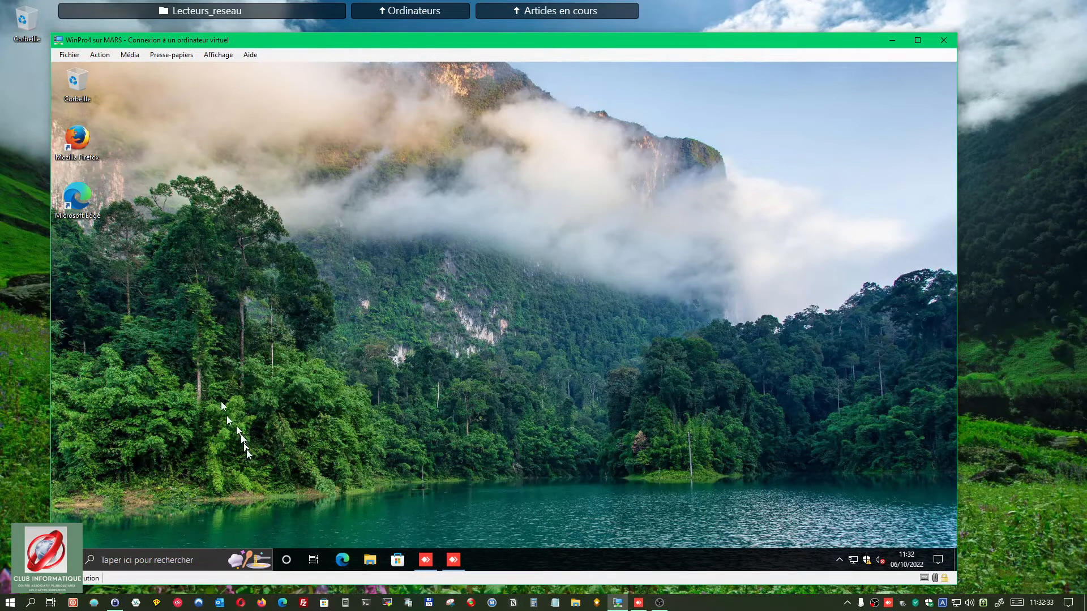
left_click(343, 560)
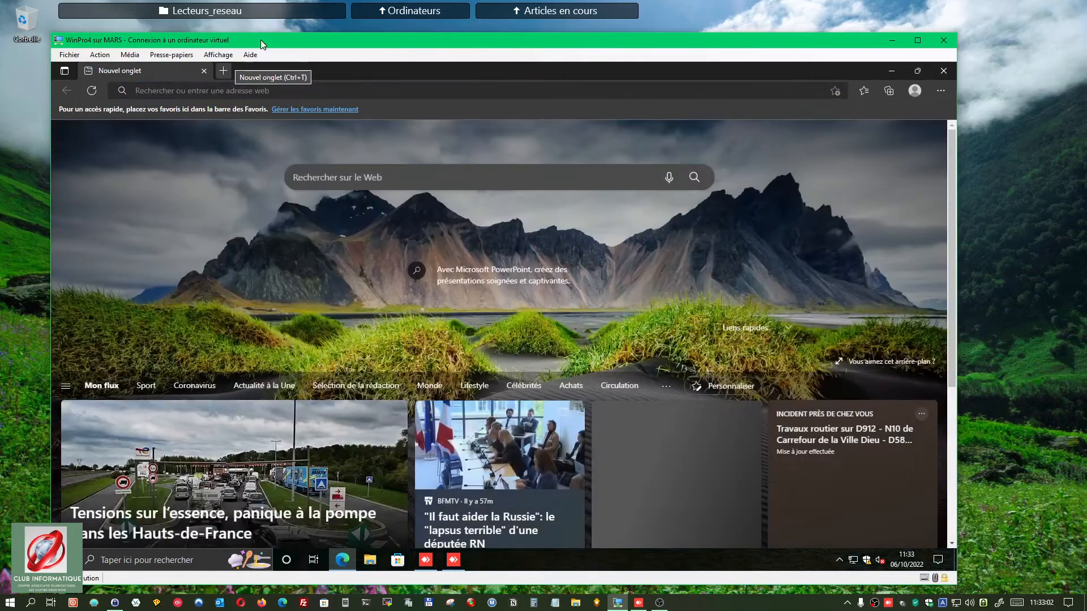
left_click_drag(260, 39, 1086, 46)
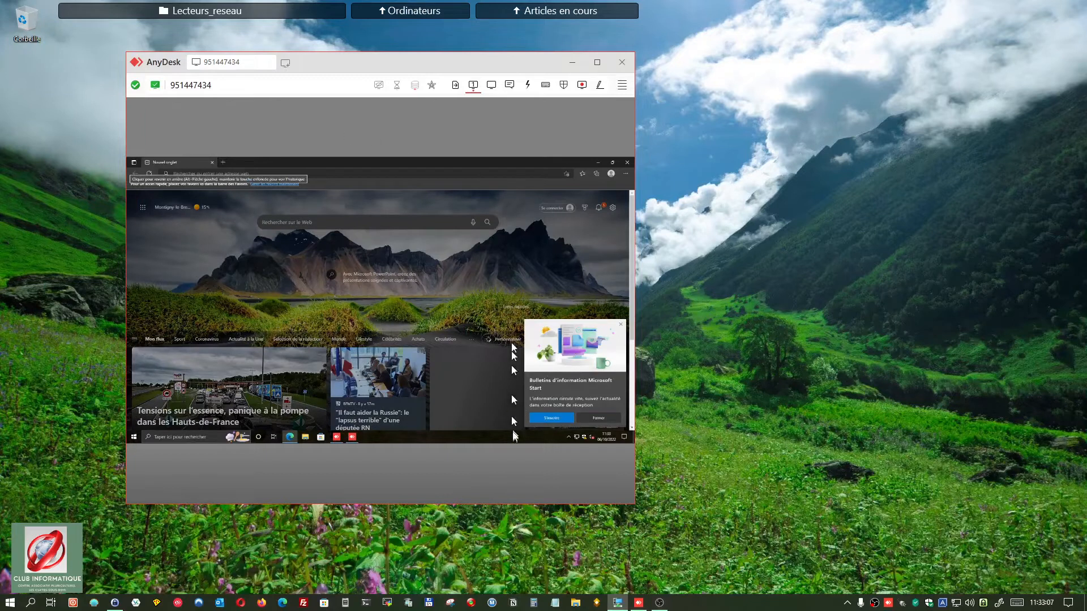
Step: Maximize the session window, close Edge on the remote VM, and start Microsoft Store
left_click(599, 64)
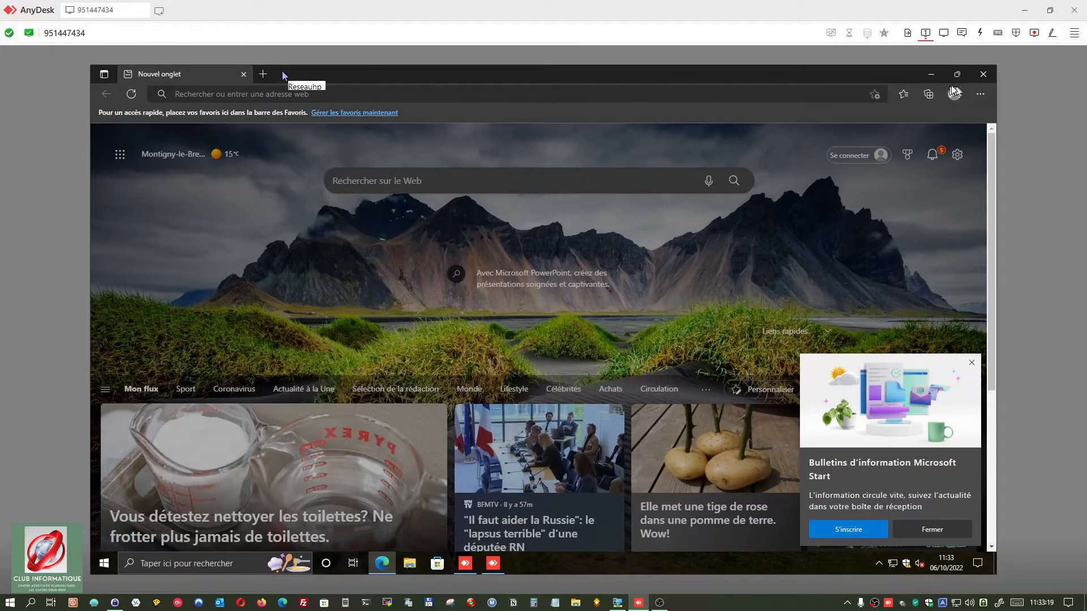
left_click(985, 76)
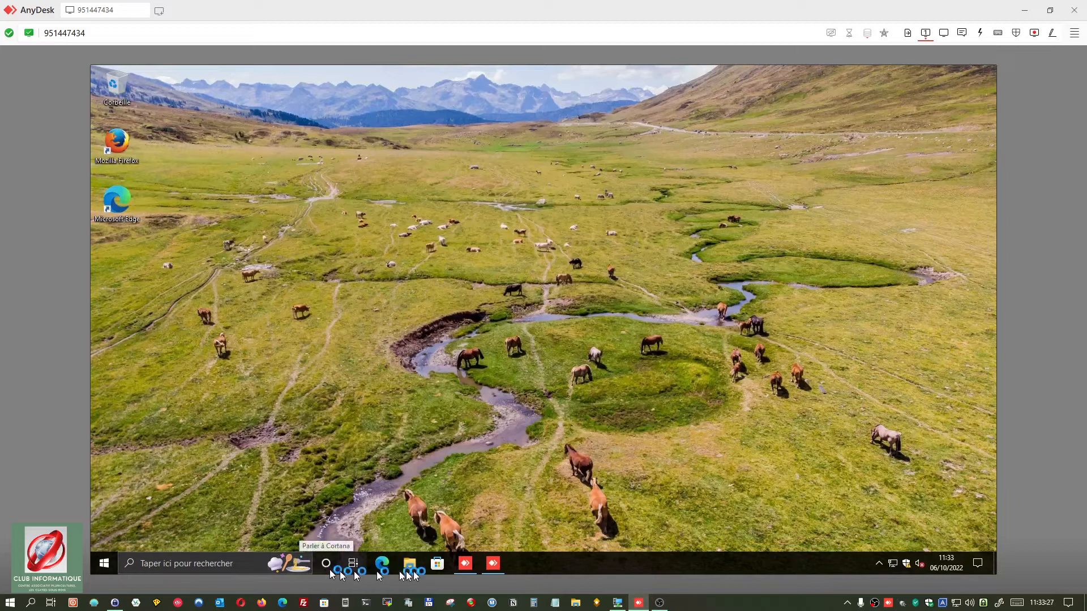
left_click(433, 565)
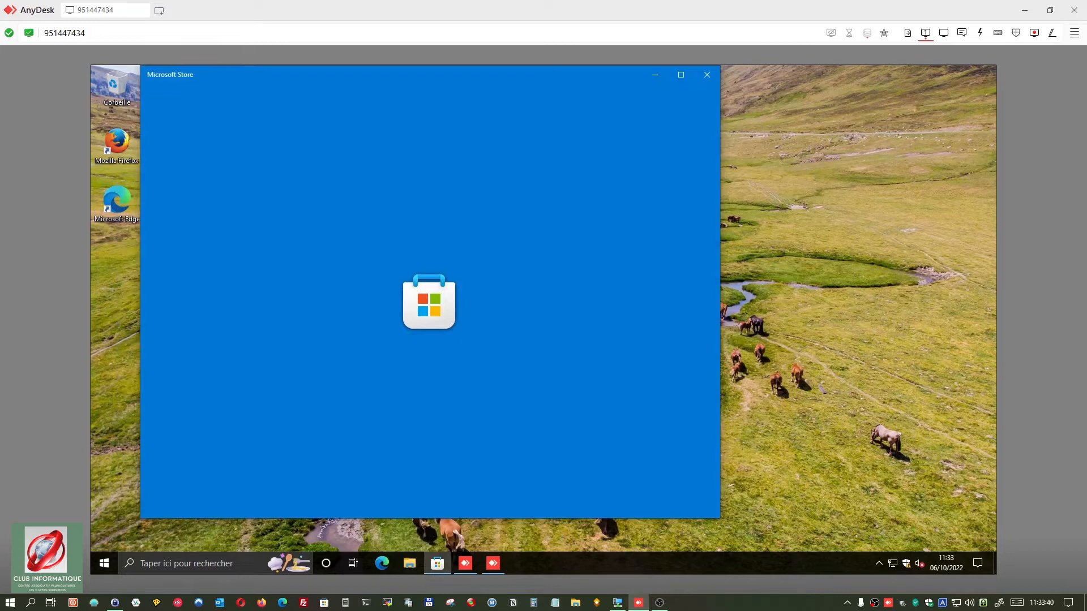
Step: Snap the remote Store window left, shrink the session window, and move the VM window off screen
left_click_drag(1086, 67, 766, 43)
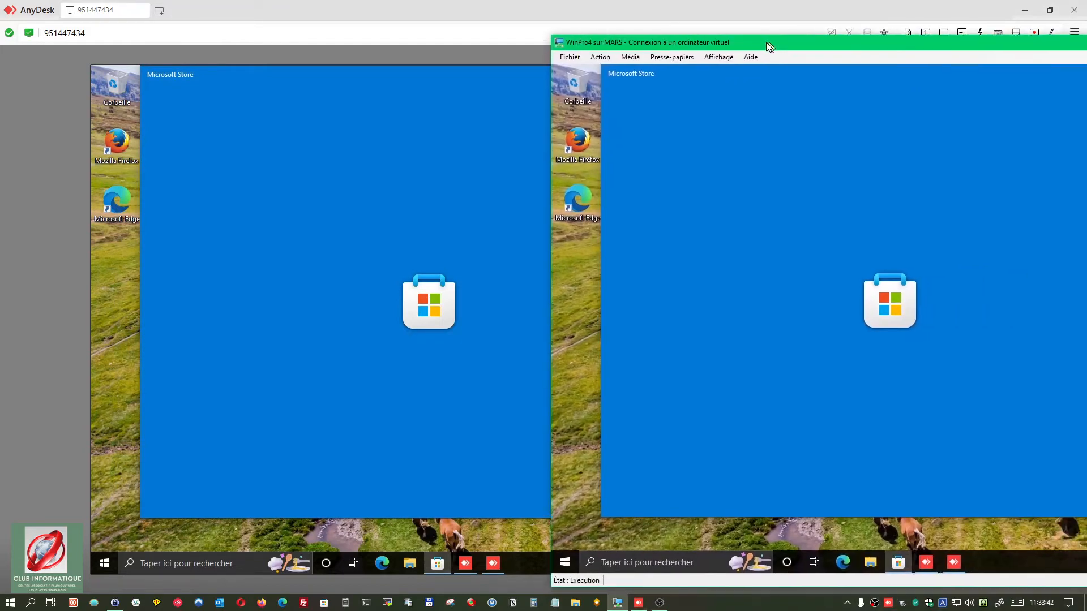
left_click(356, 21)
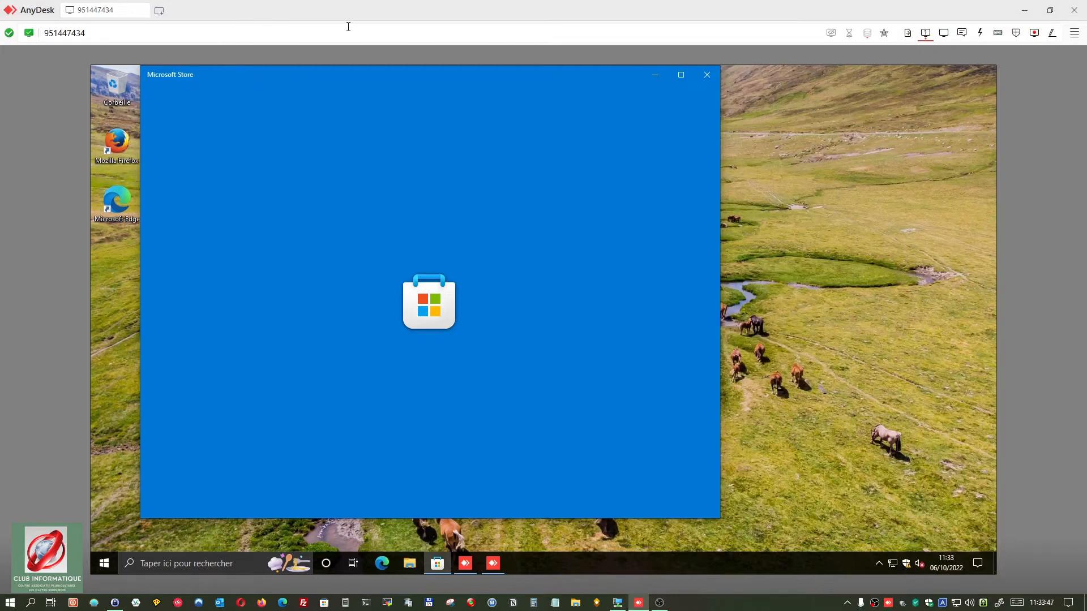
key("super+Left")
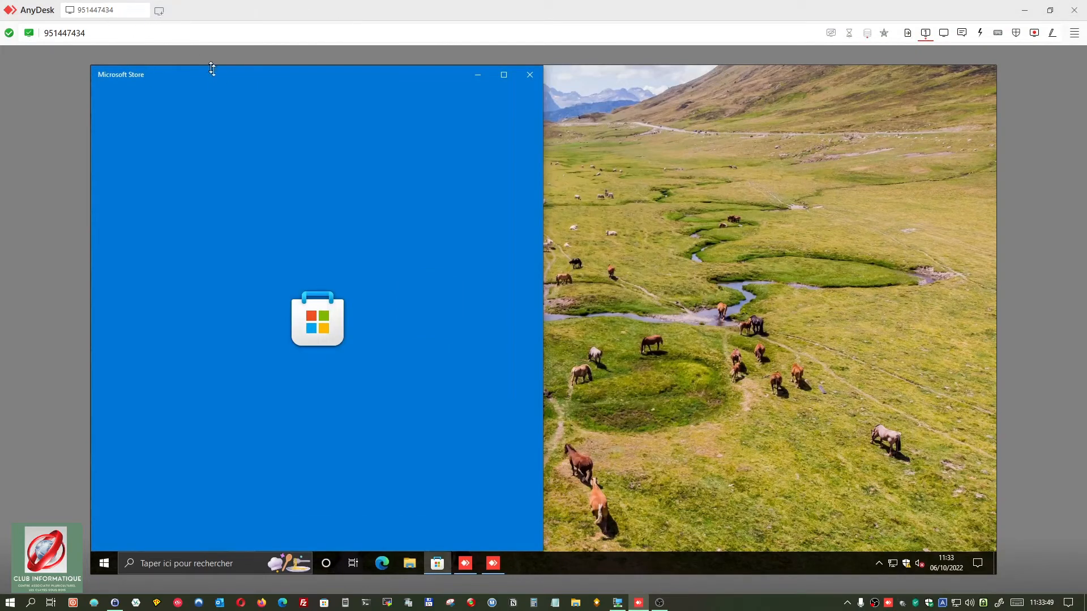
left_click_drag(316, 9, 261, 64)
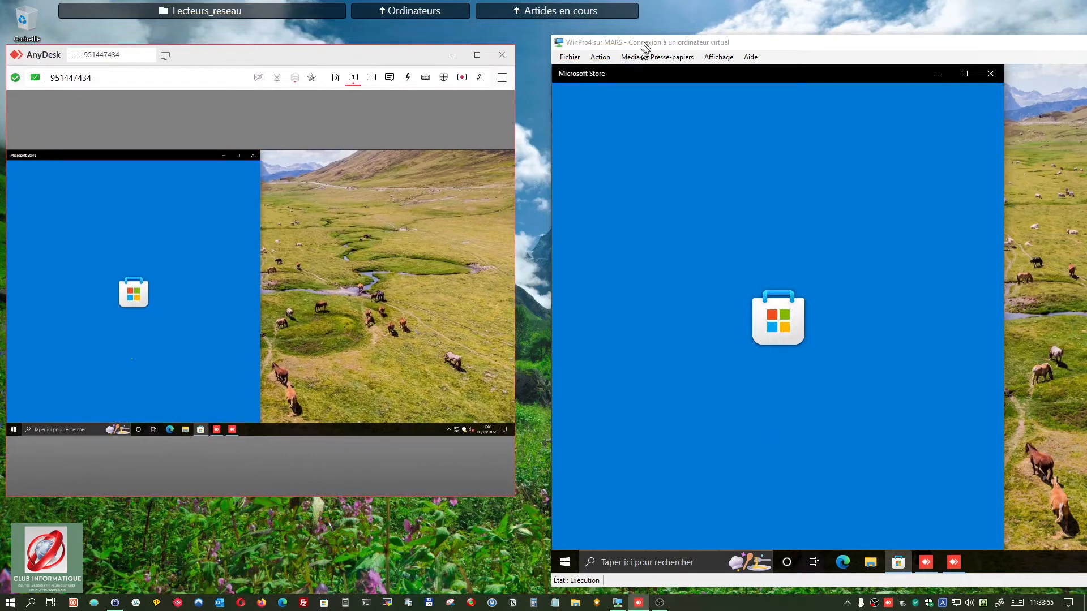
mouse_move(644, 48)
left_mouse_down()
mouse_move(492, 39)
mouse_move(638, 36)
left_mouse_up()
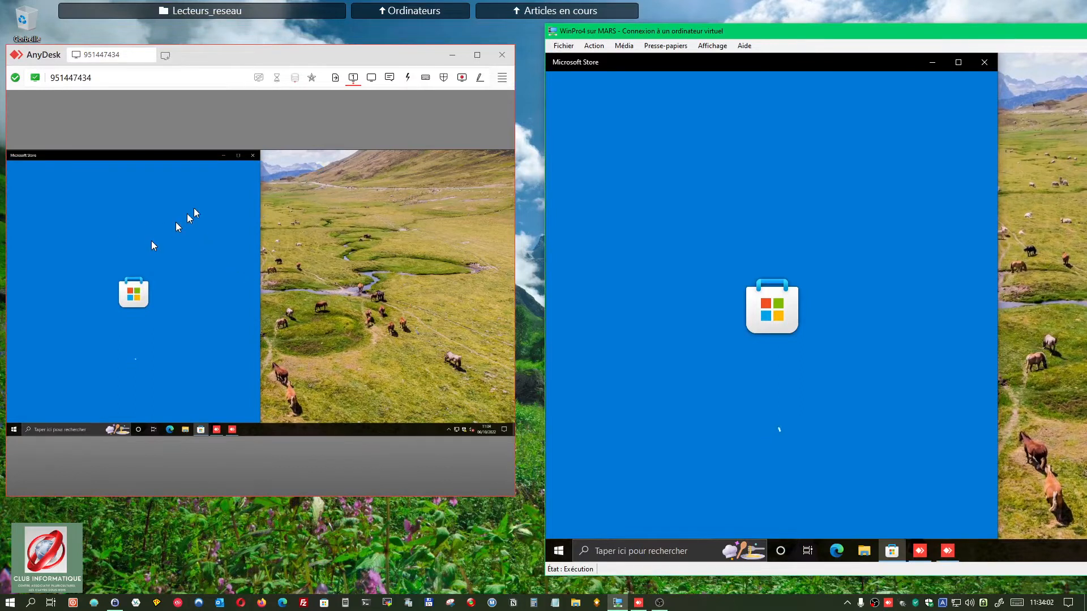
left_click_drag(813, 32, 1086, 27)
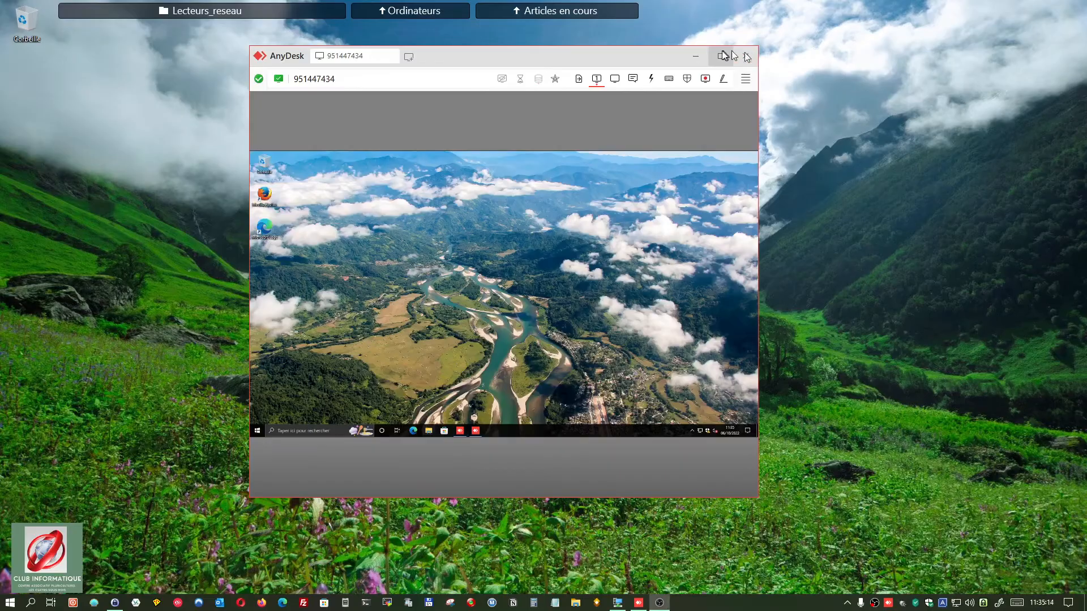
Step: Maximize the AnyDesk session window and show its Display settings for view, quality and assistants
left_click(721, 56)
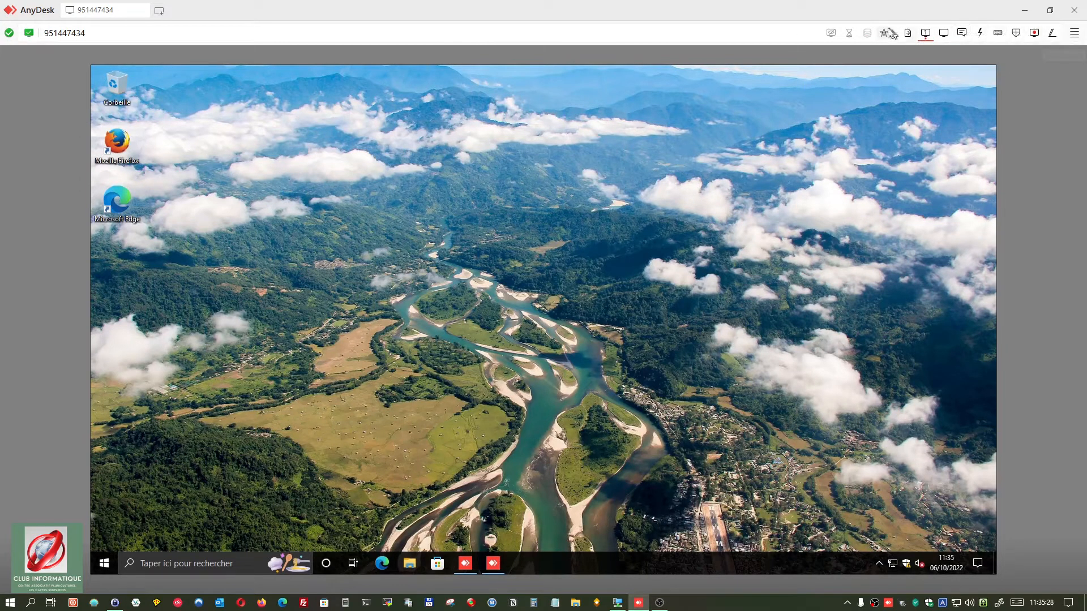
left_click(923, 38)
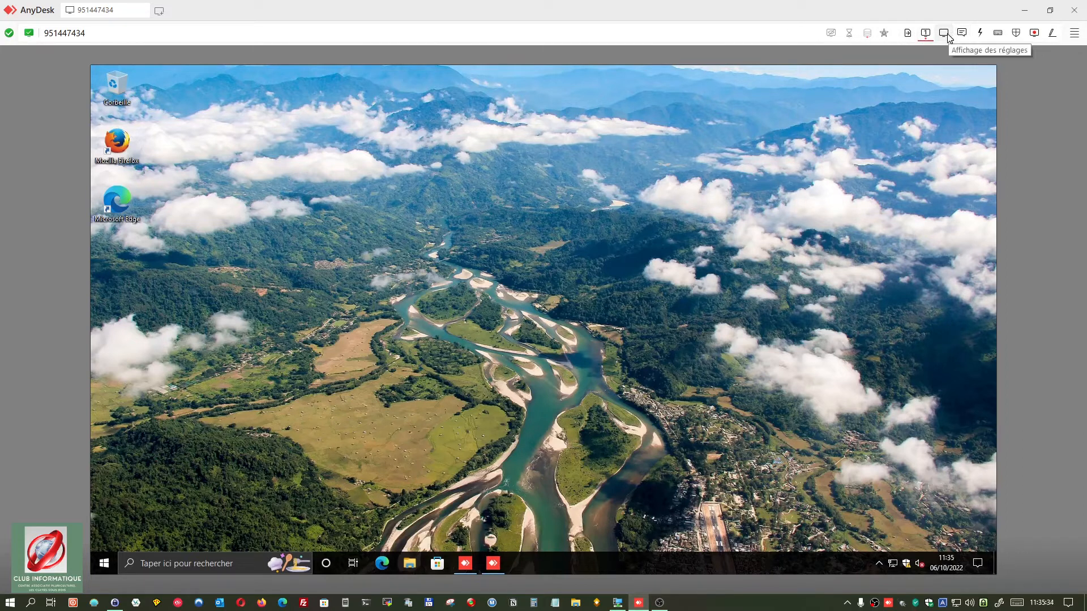
left_click(944, 34)
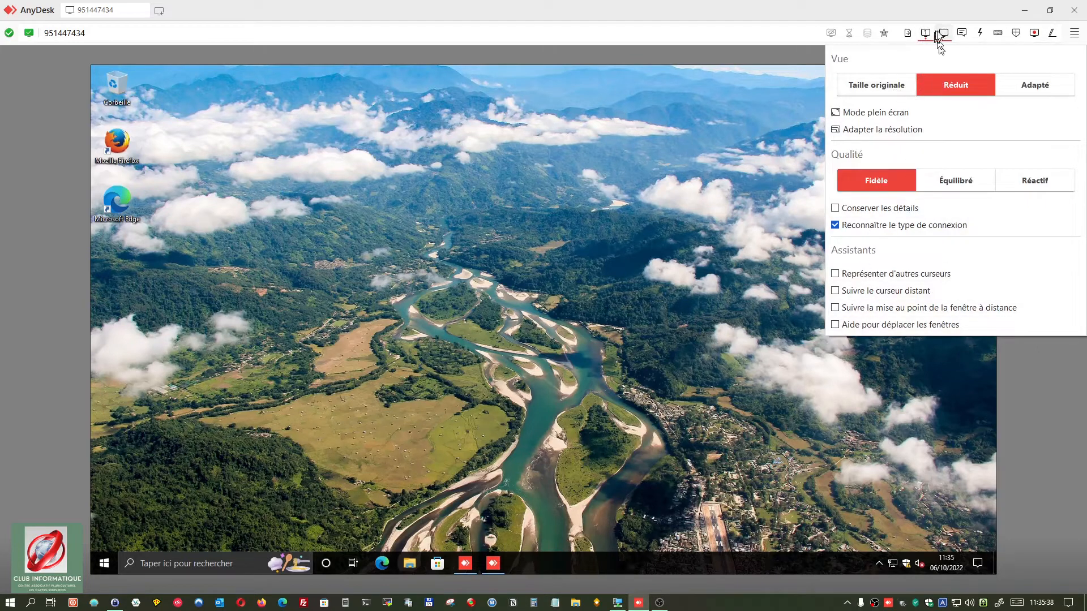
Step: Review the session chat and keyboard mapping panels, ending on the audio, input and clipboard permissions
left_click(963, 34)
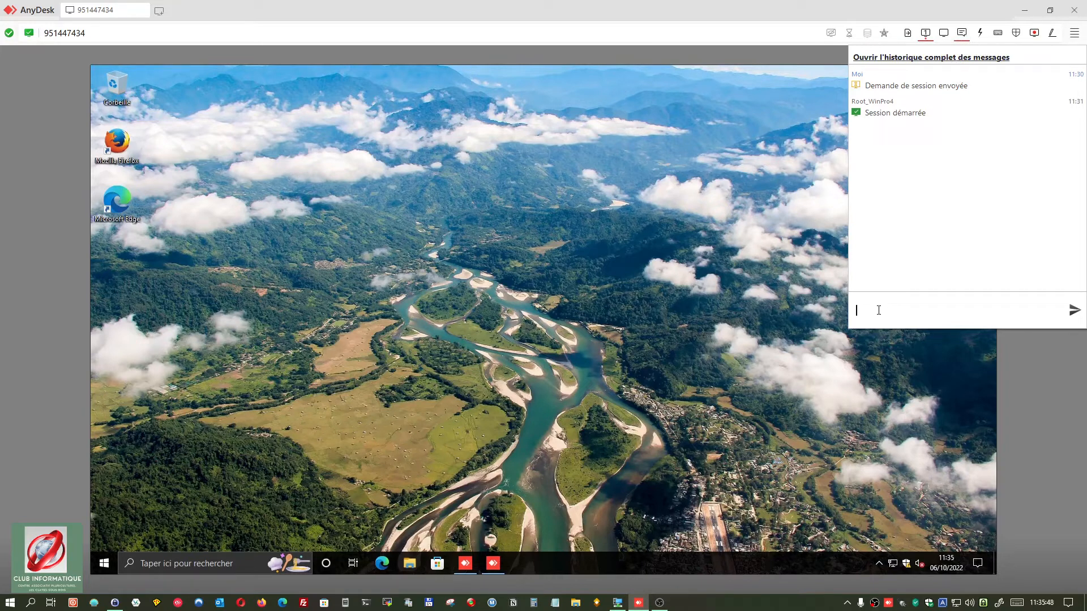
mouse_move(988, 35)
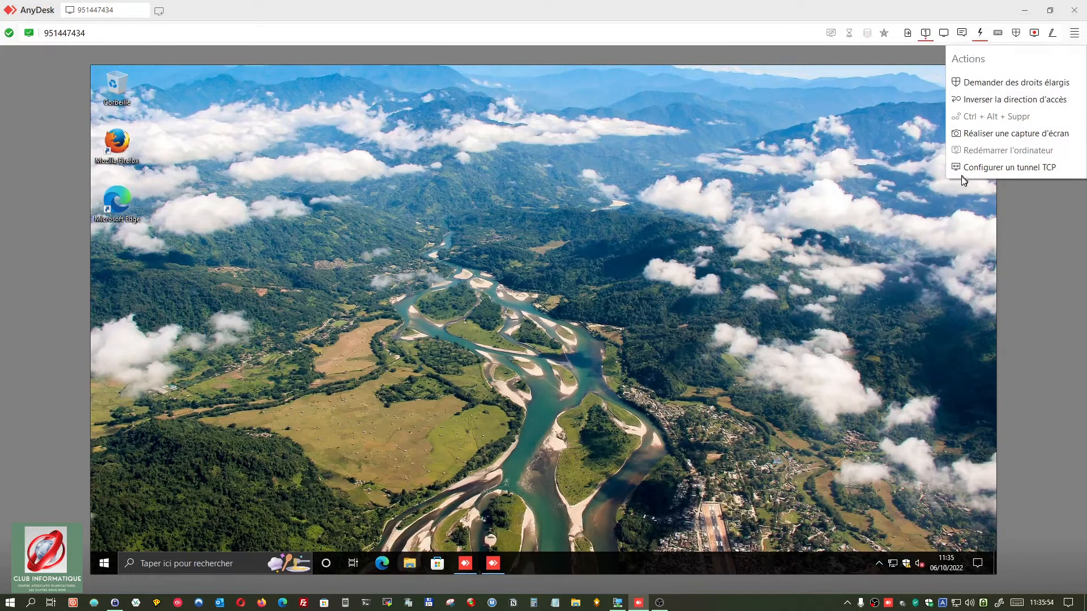
left_click(998, 34)
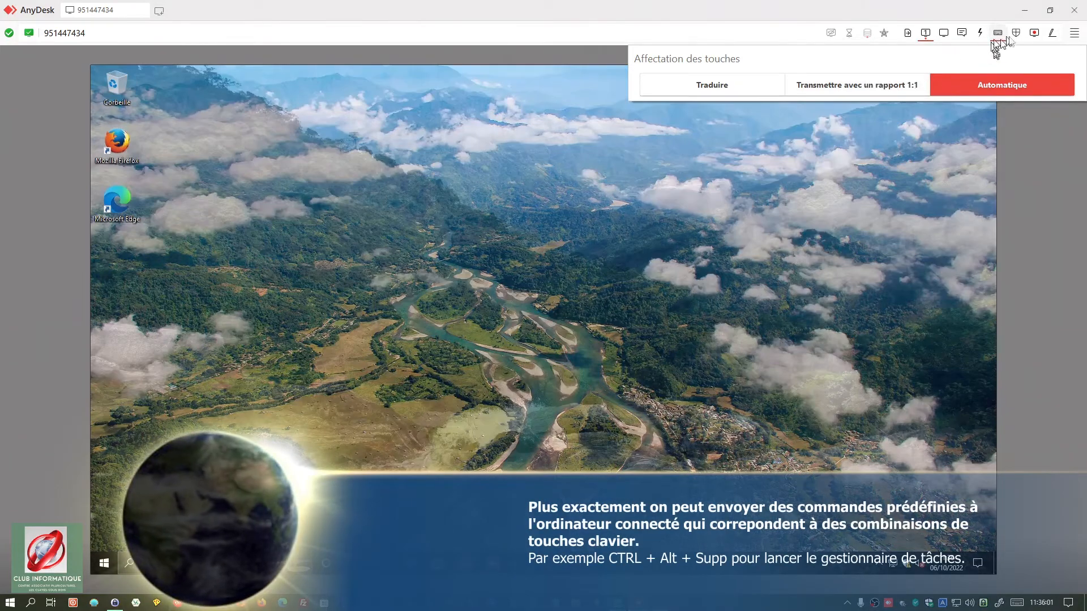
left_click(1016, 34)
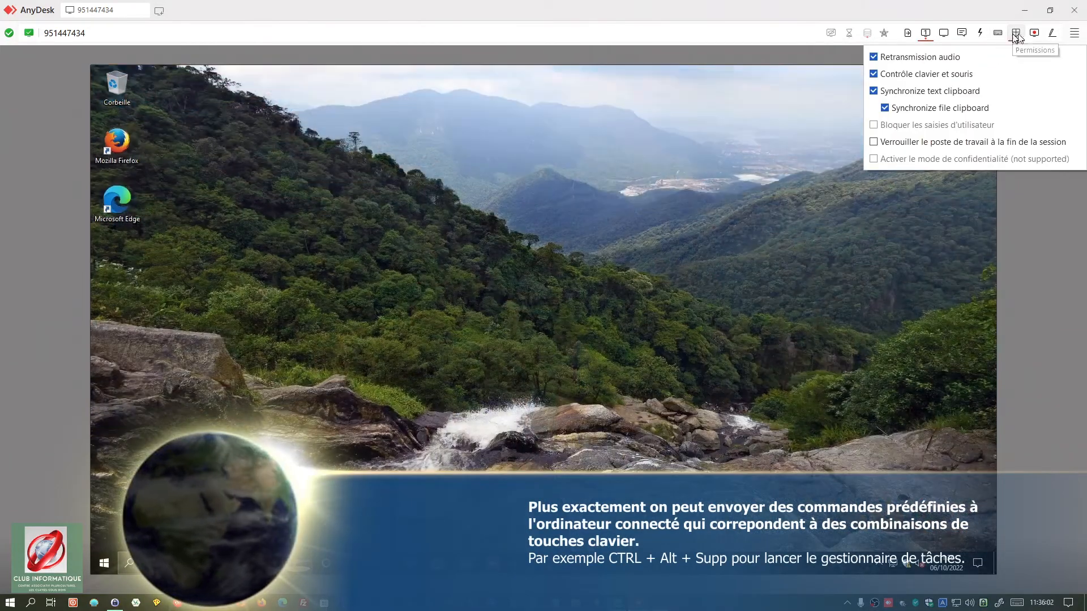
left_click(998, 34)
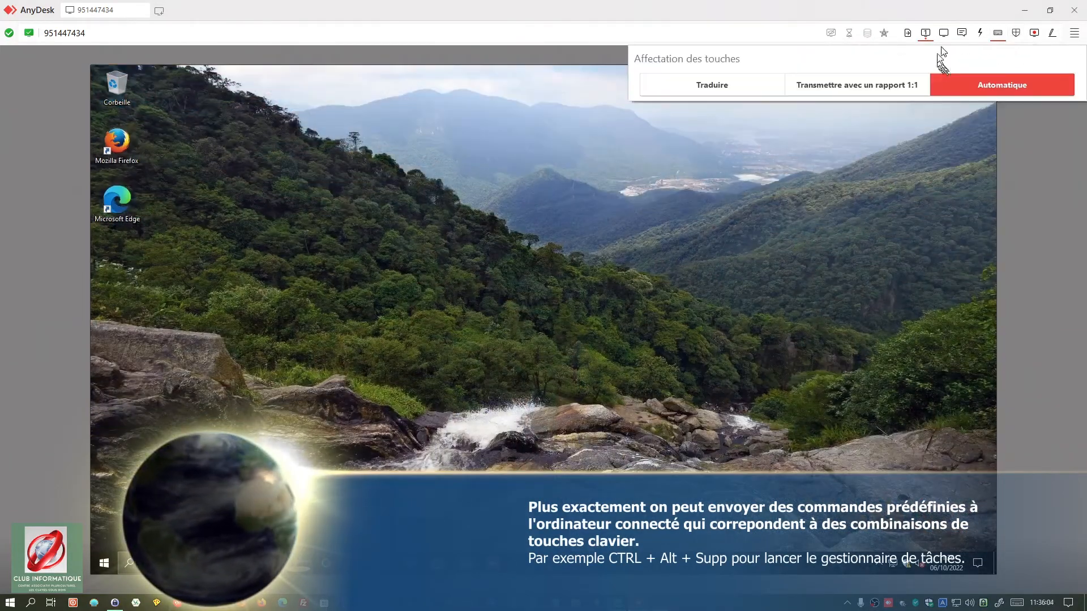
left_click(1016, 32)
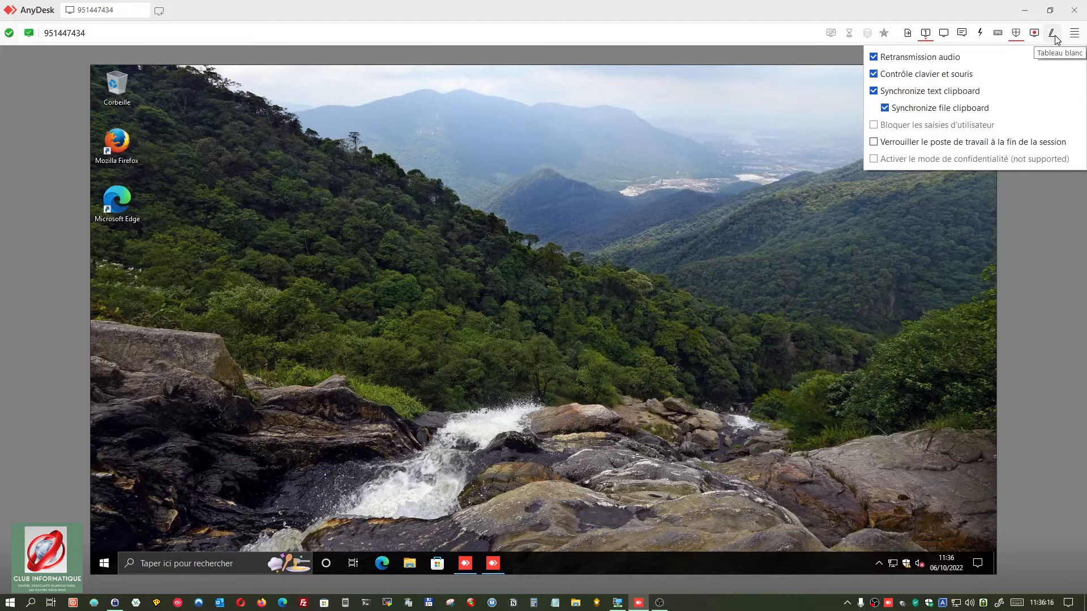
Step: Draw a red filled circle on the whiteboard, then view local and remote Documents in file transfer
left_click(1054, 35)
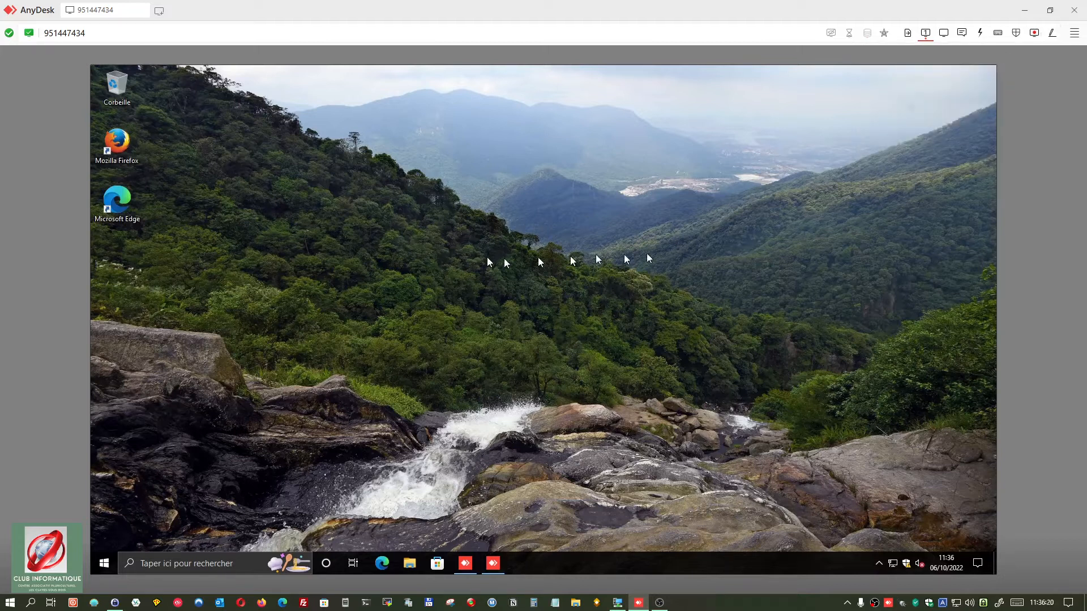
left_click_drag(565, 160, 365, 337)
left_click(1054, 35)
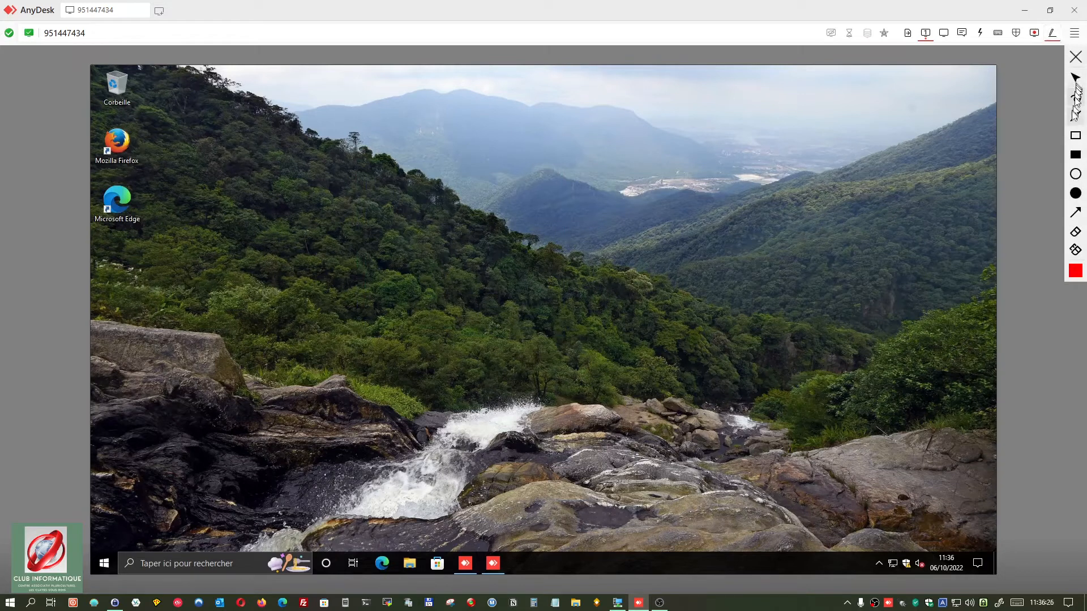
left_click(1076, 194)
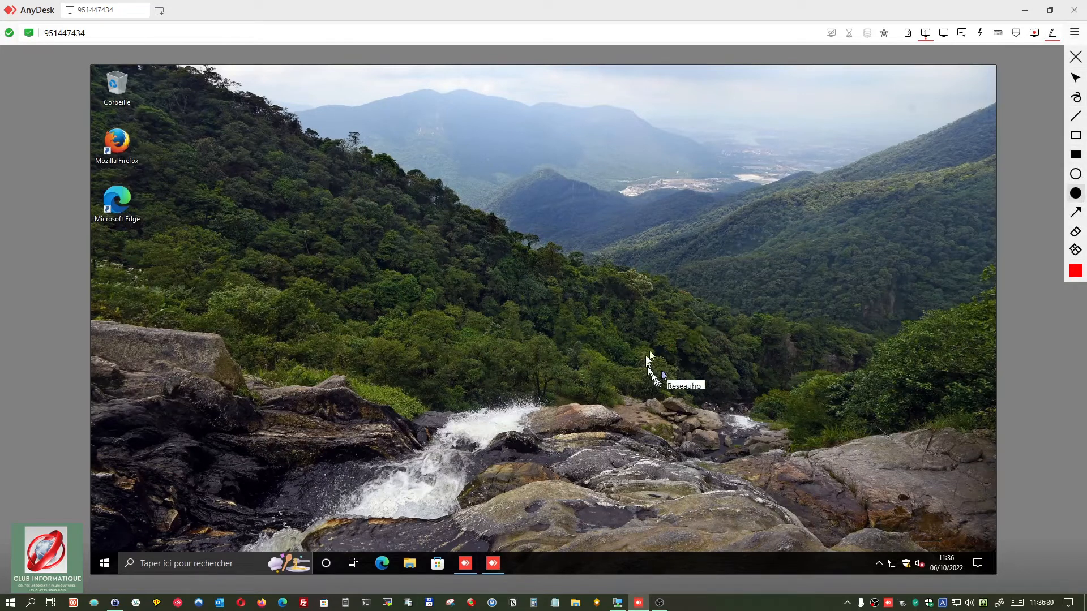
left_click_drag(649, 357, 650, 360)
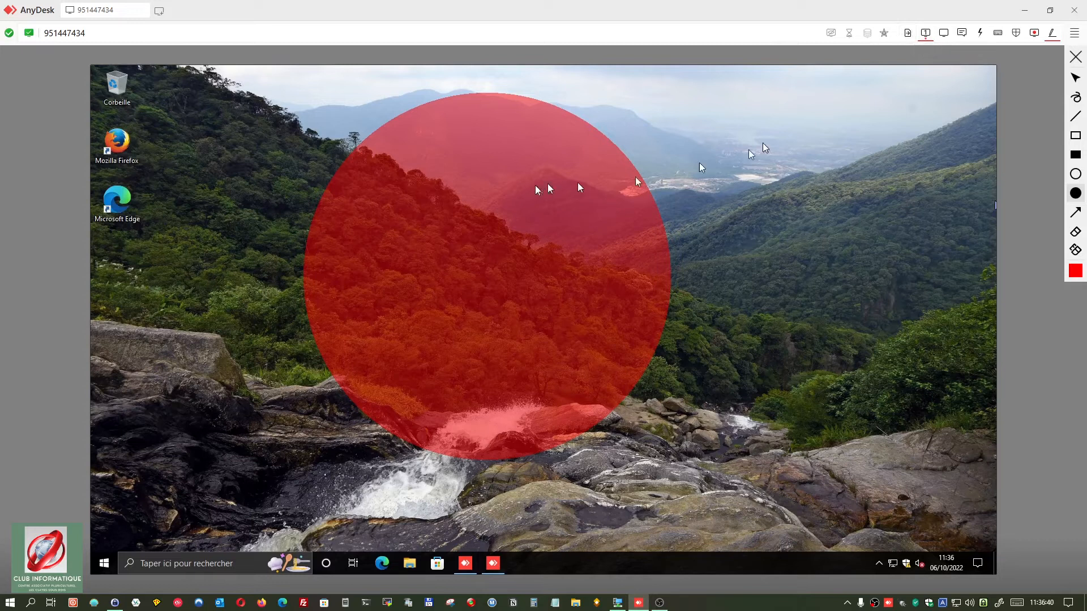
left_click(908, 34)
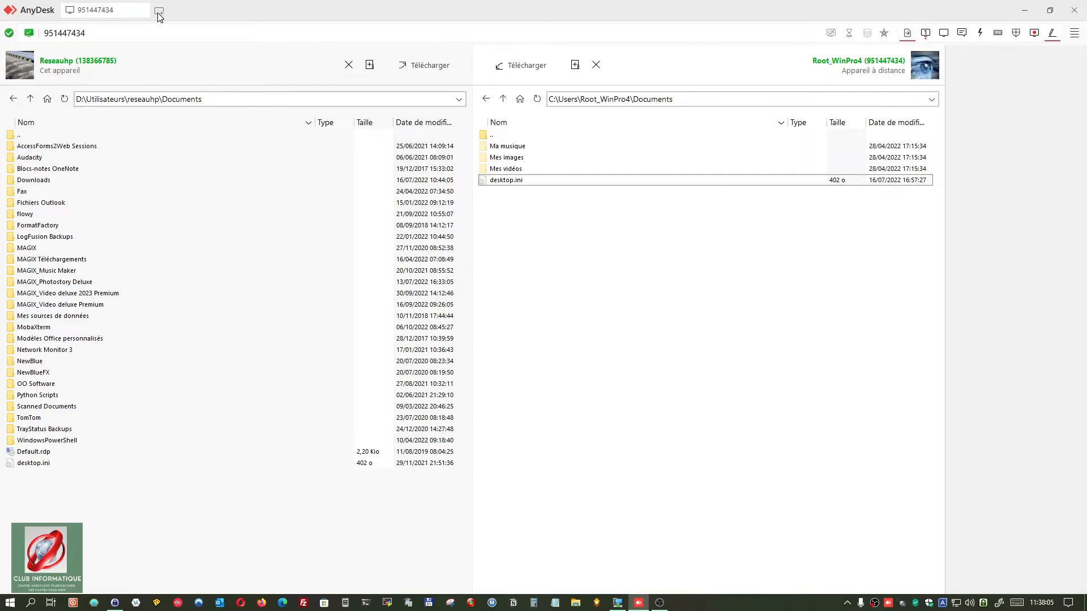
left_click(159, 13)
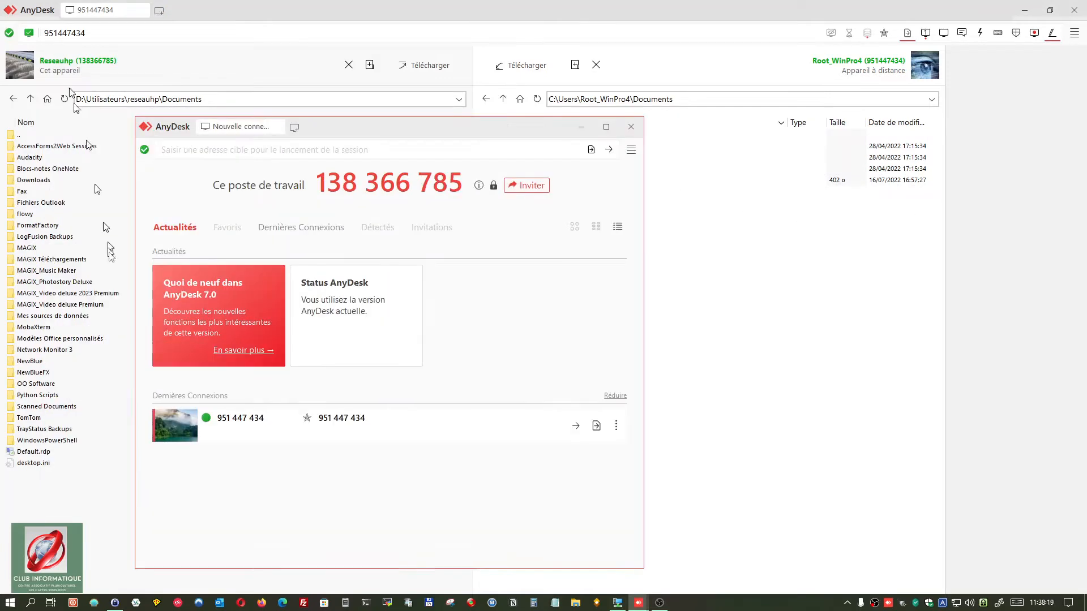
left_click(606, 127)
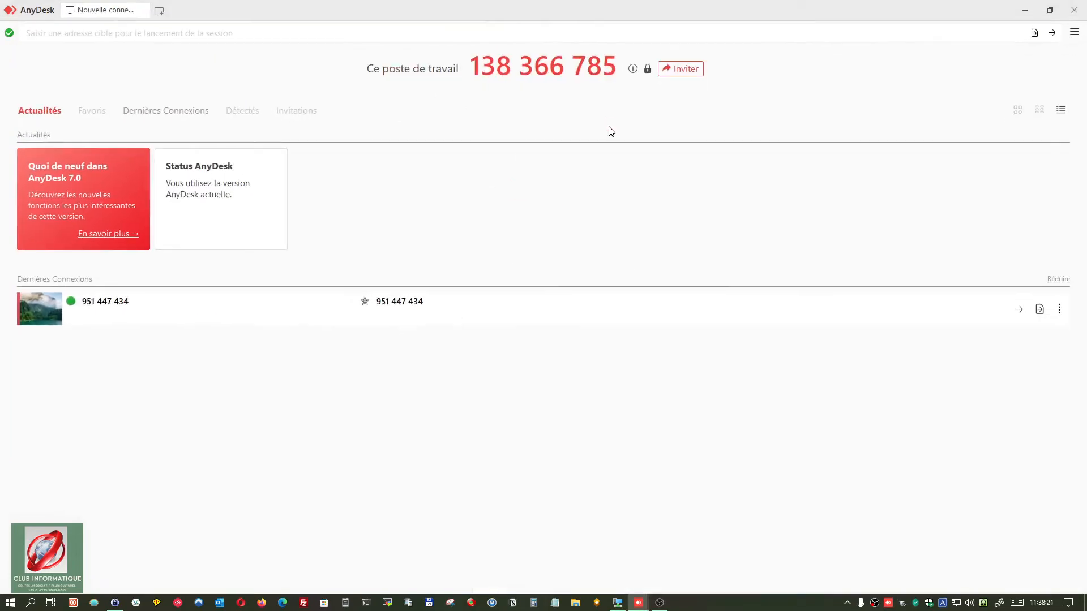
Step: Rename the virtual machine's recent connection from its numeric address to 'Machine Virtuelle'
right_click(84, 315)
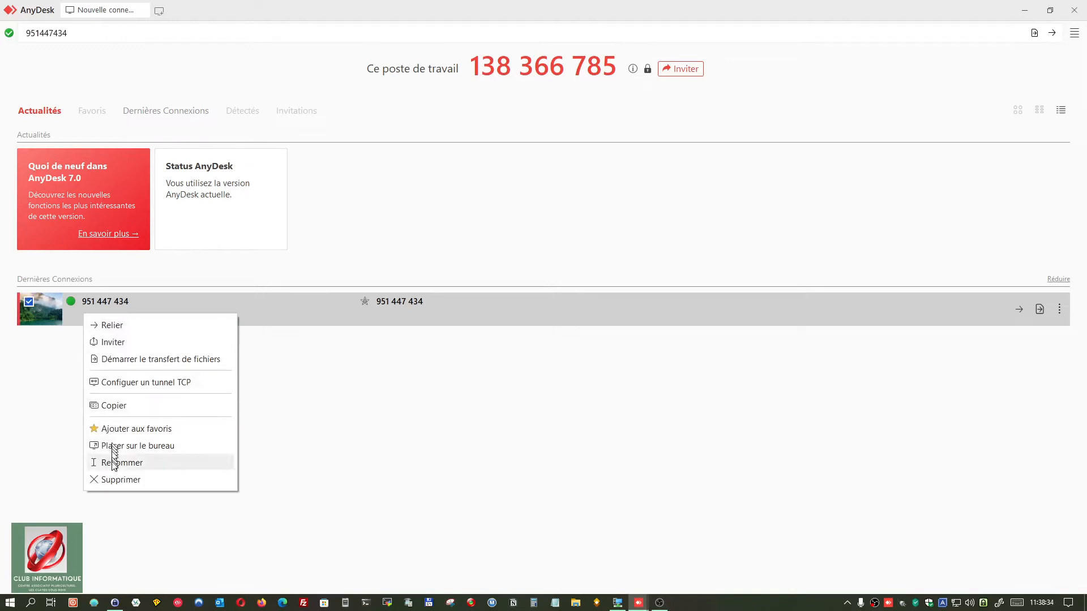
left_click(108, 462)
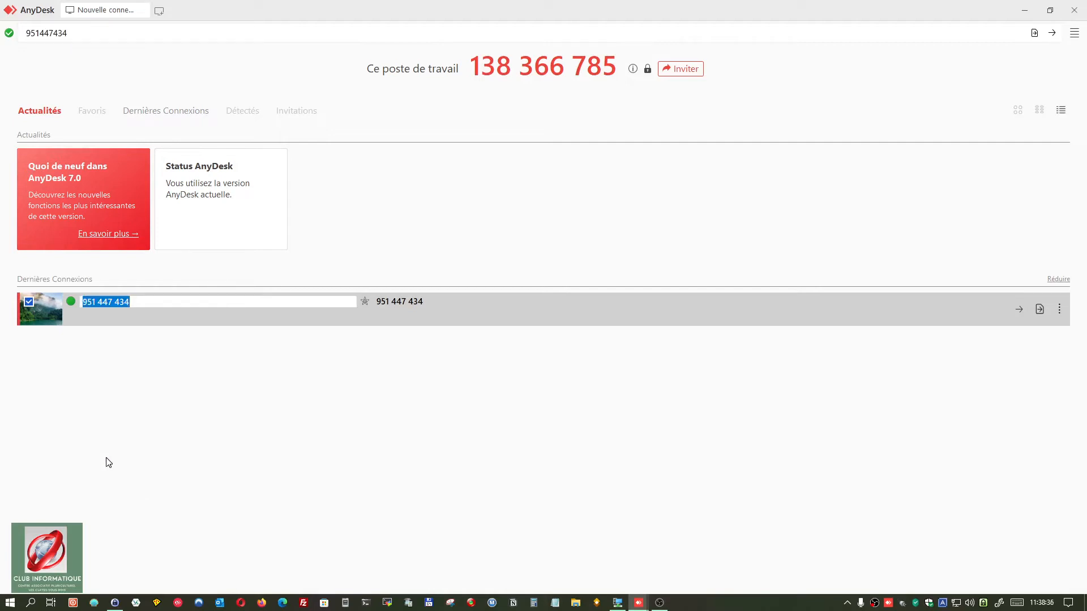
type("Machine Virtuelle")
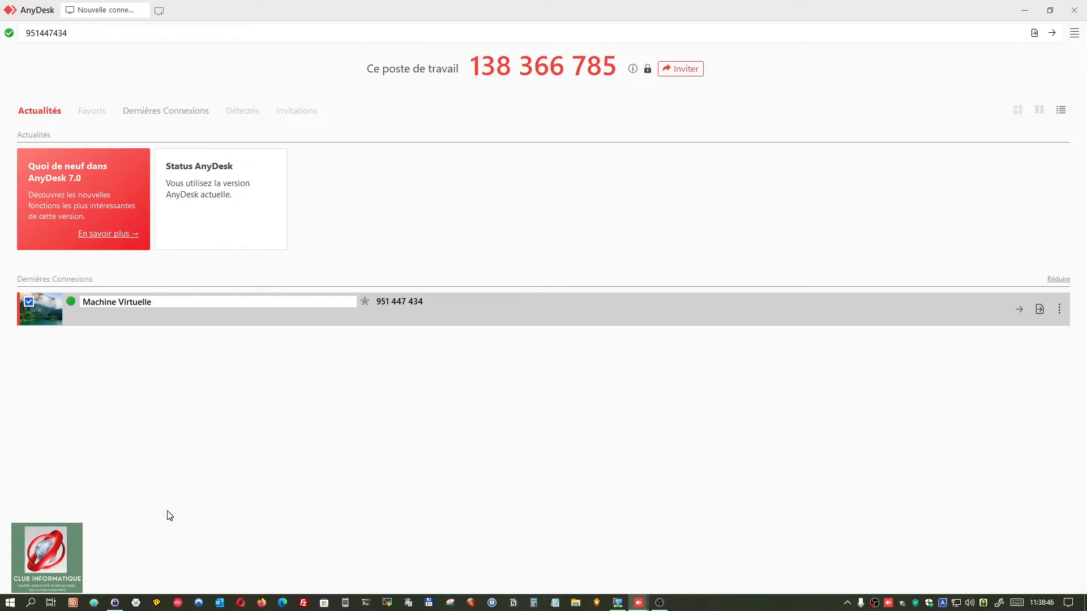
key("Return")
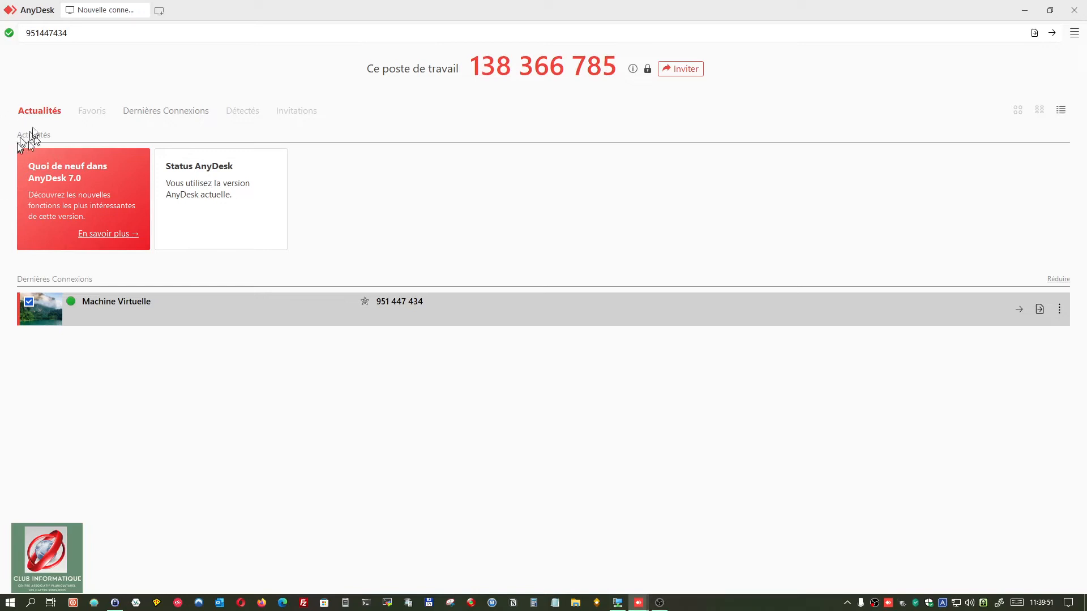
Step: Connect to the Android phone by entering its AnyDesk ID in the address field
left_click(189, 30)
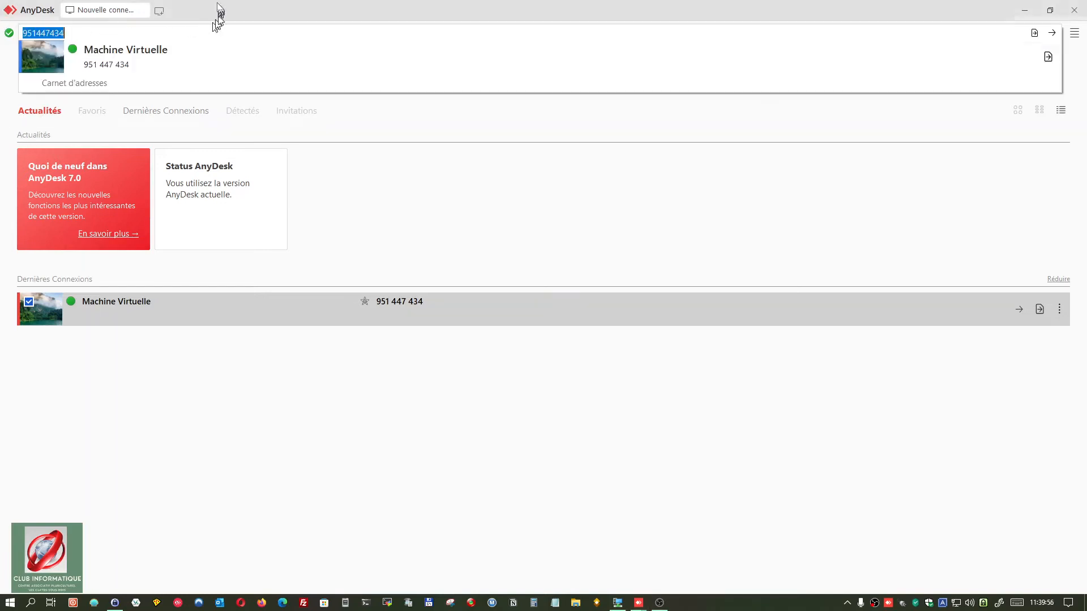
left_click(215, 8)
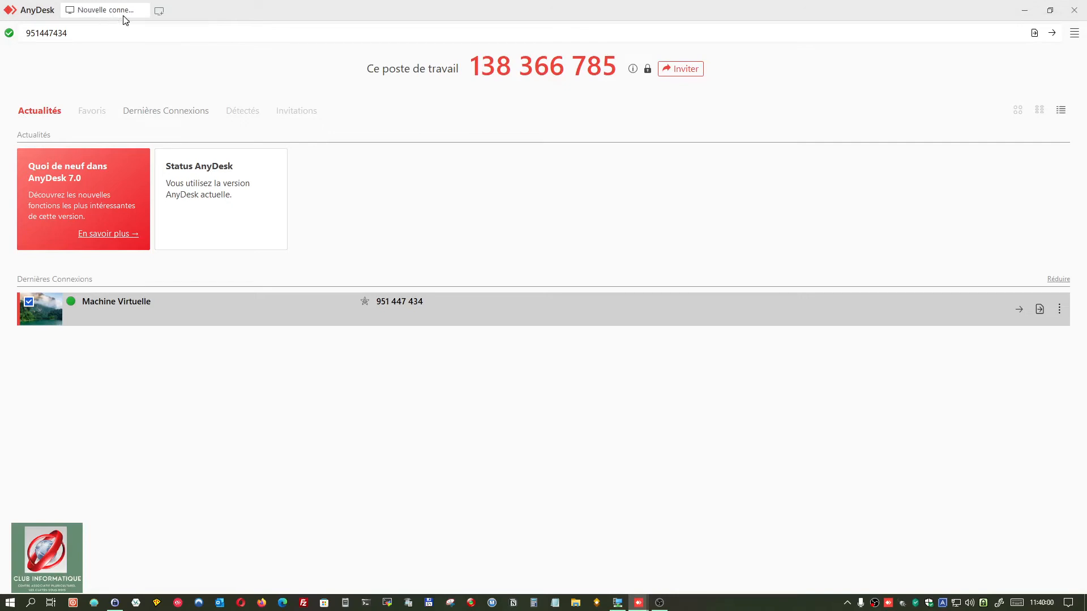
left_click(101, 34)
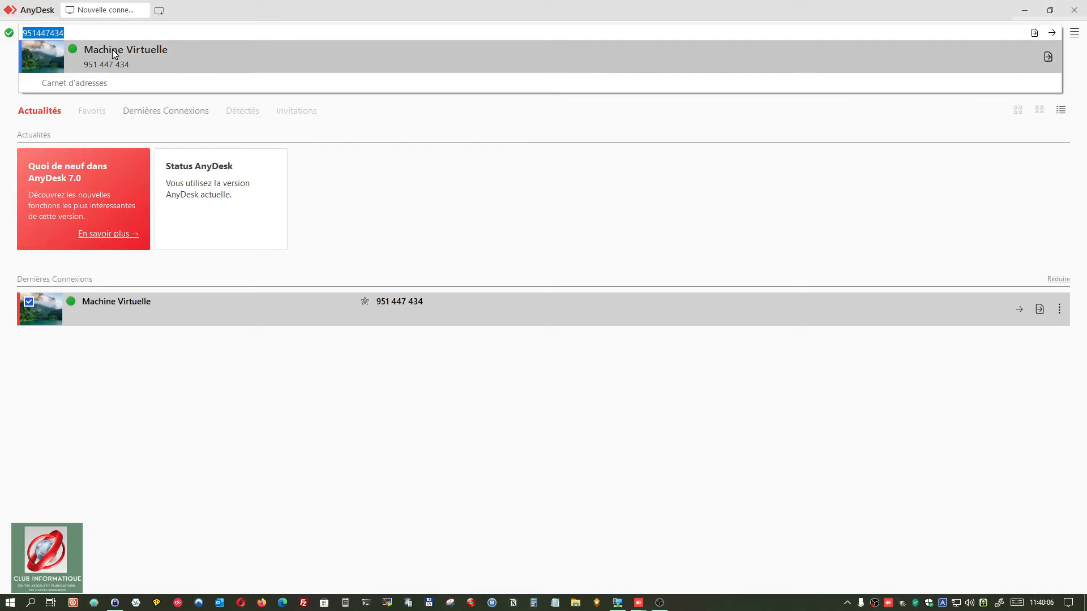
type("870")
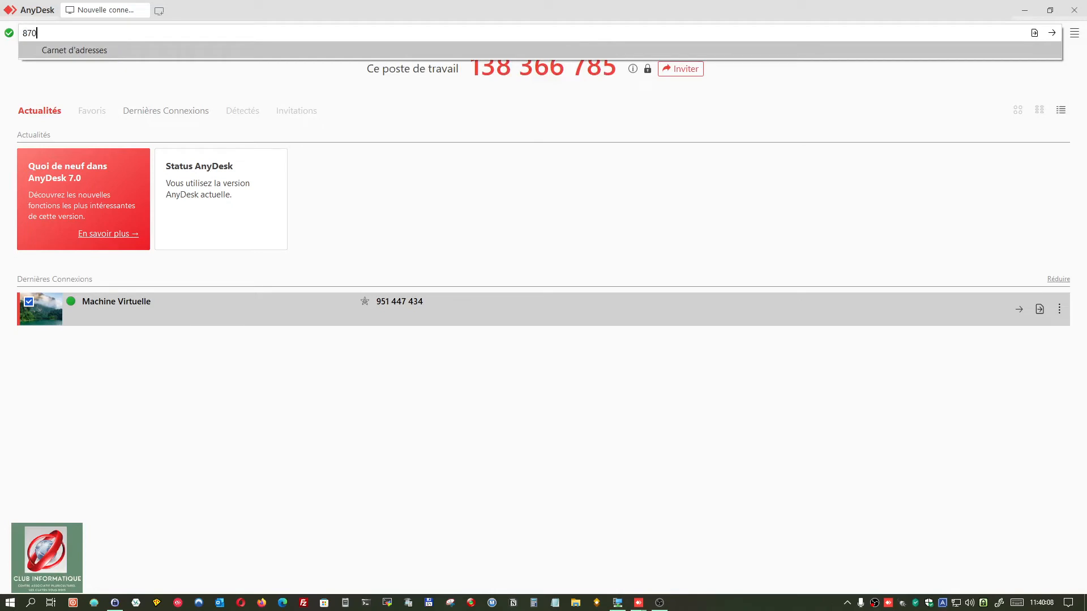
type("305324")
key("Return")
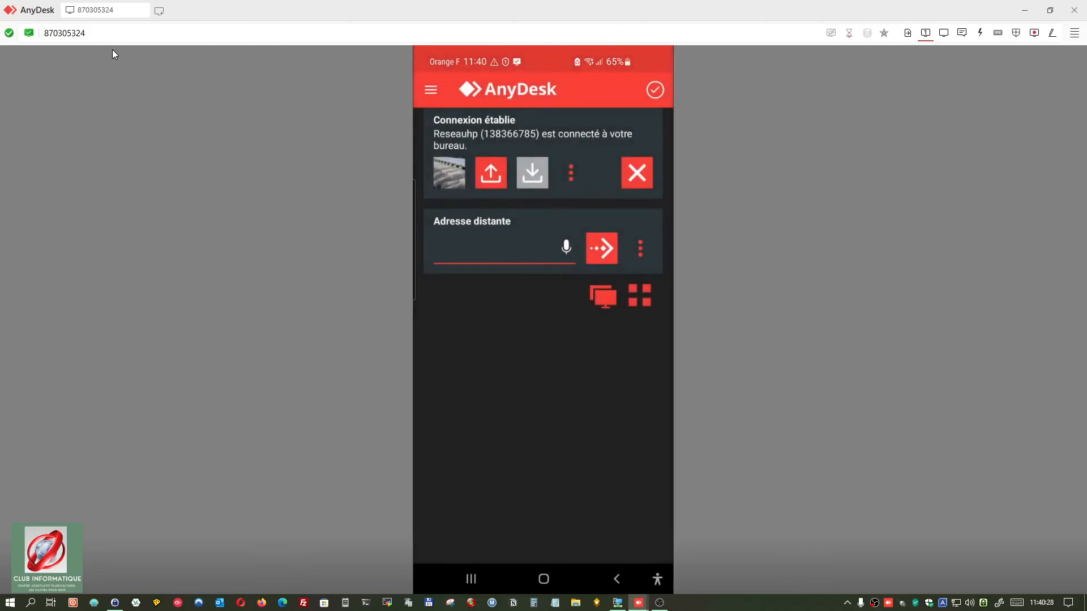
Step: On the phone, go to the home screen, open and close the Samsung folder, and reopen AnyDesk
left_click(543, 579)
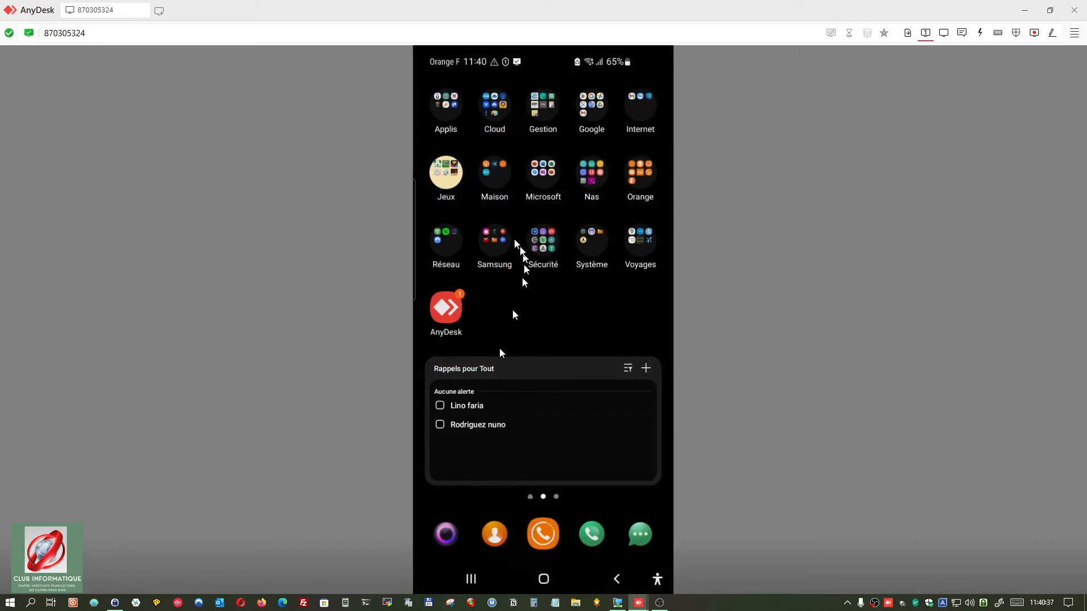
left_click(495, 237)
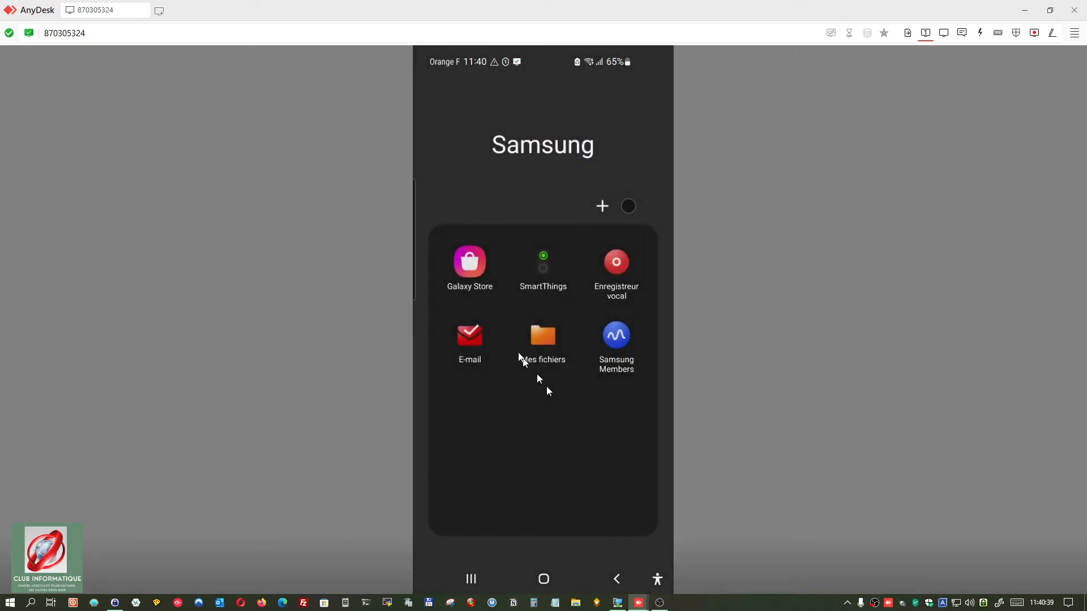
left_click(486, 180)
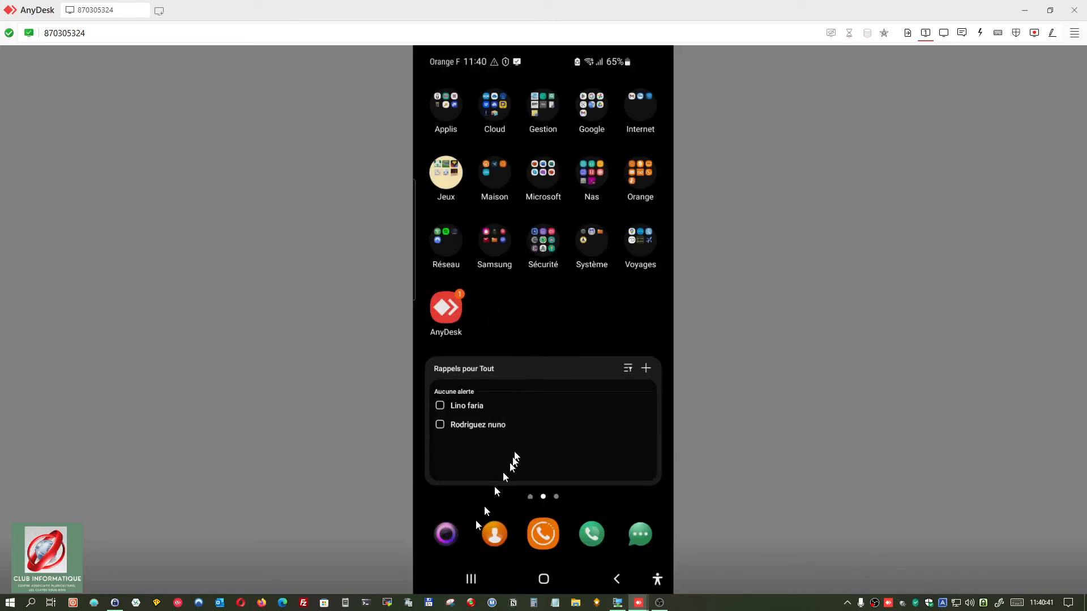
left_click(447, 309)
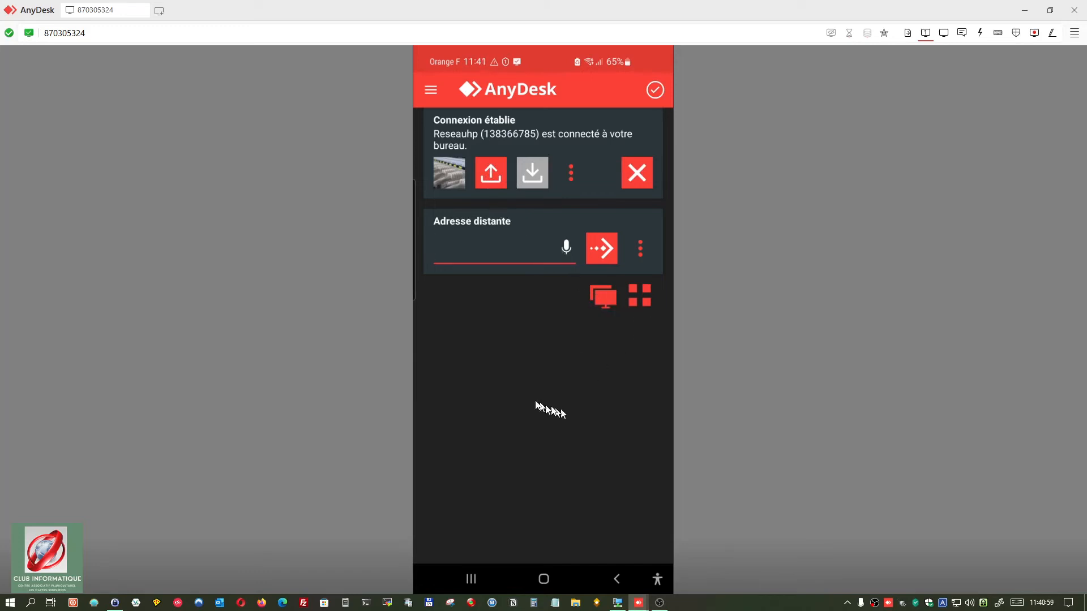
Step: In a new AnyDesk window, rename the phone's recent connection to 'Tél Android'
left_click(160, 14)
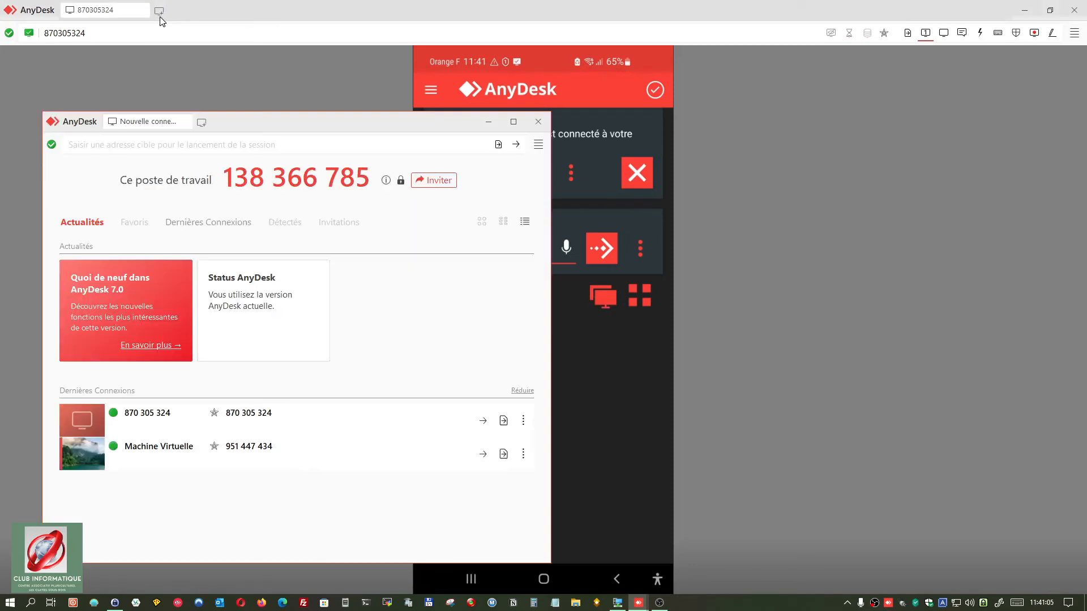
right_click(146, 417)
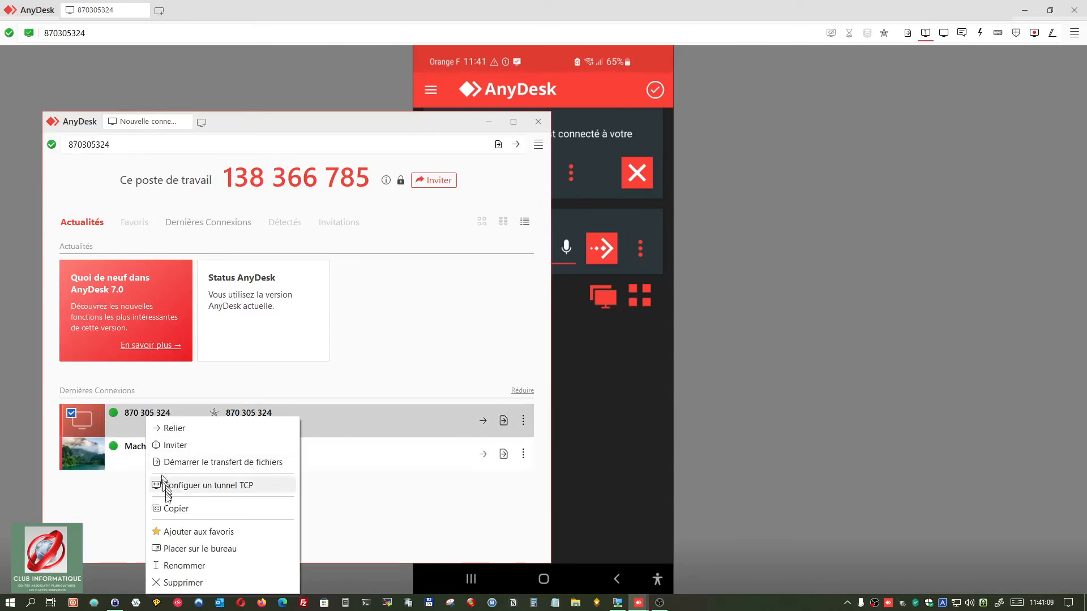
left_click(168, 566)
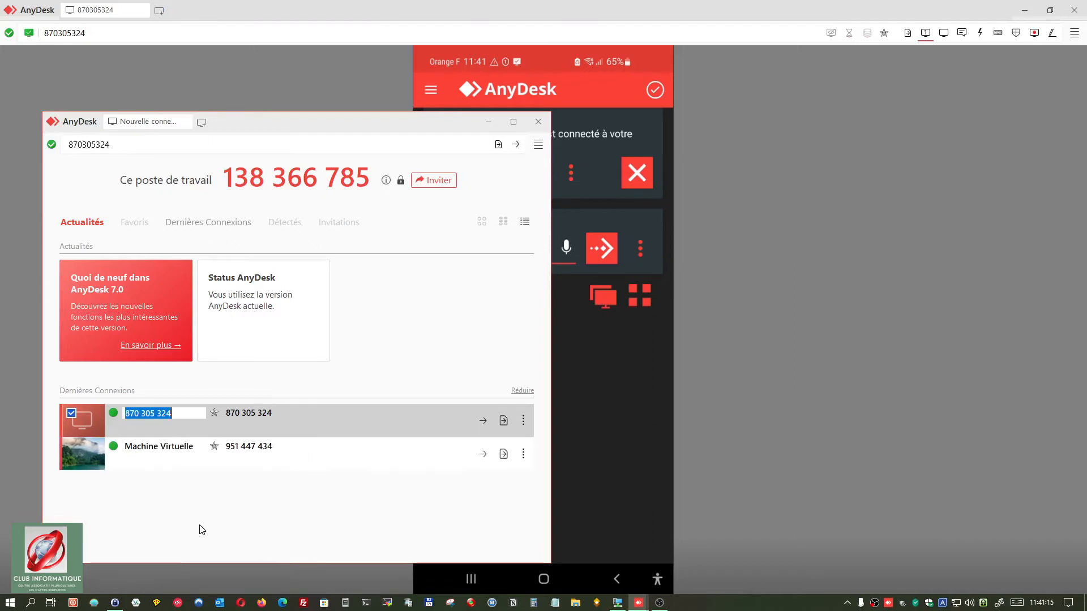
type("Té")
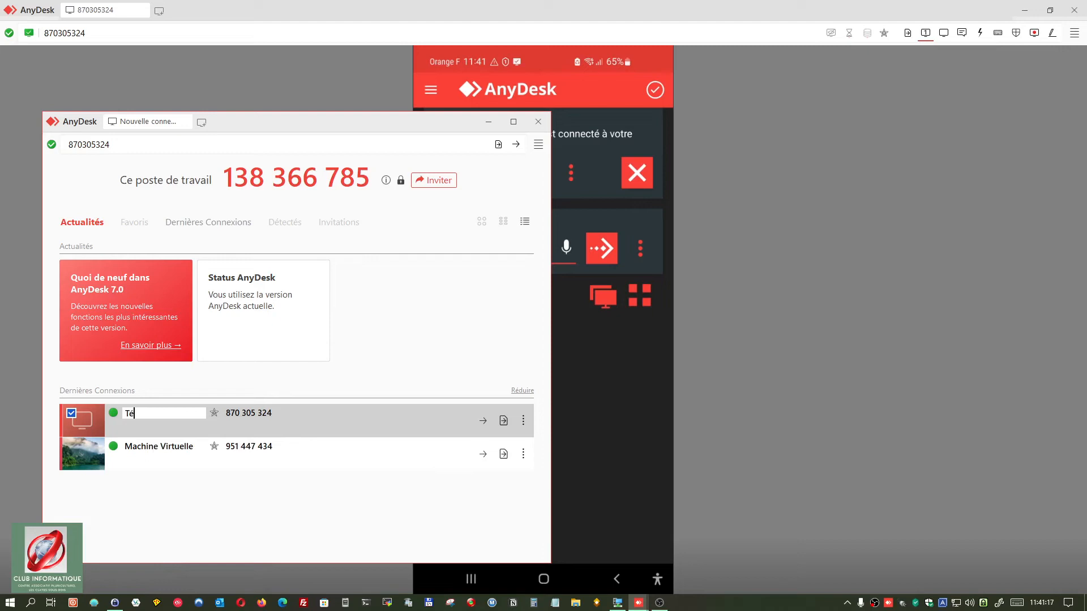
type("l Android")
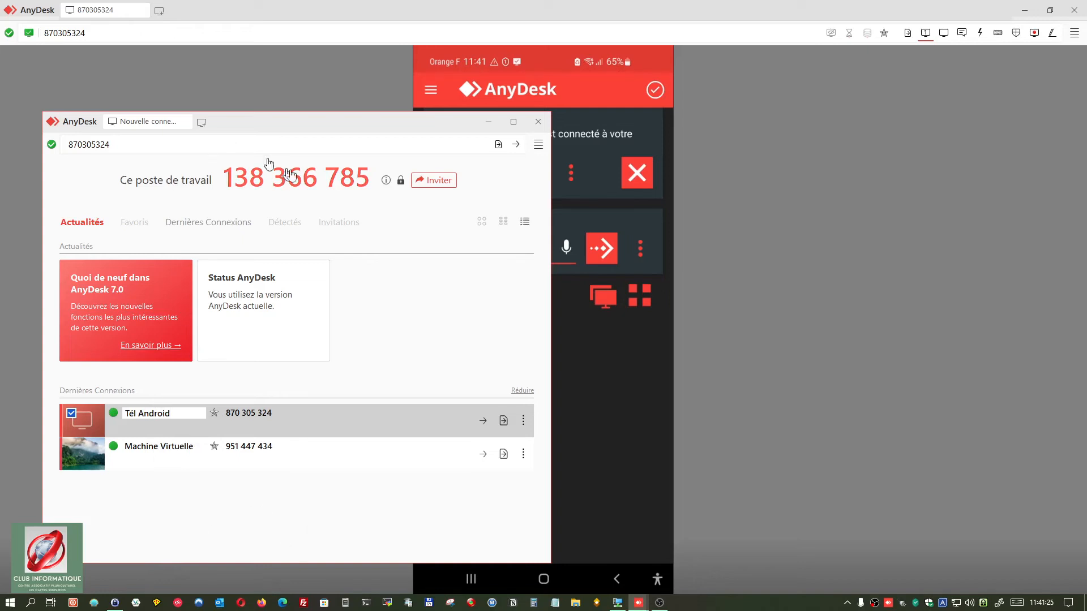
Step: Send a session invitation to the recipient's AnyDesk ID after reviewing its extra permissions
left_click(443, 181)
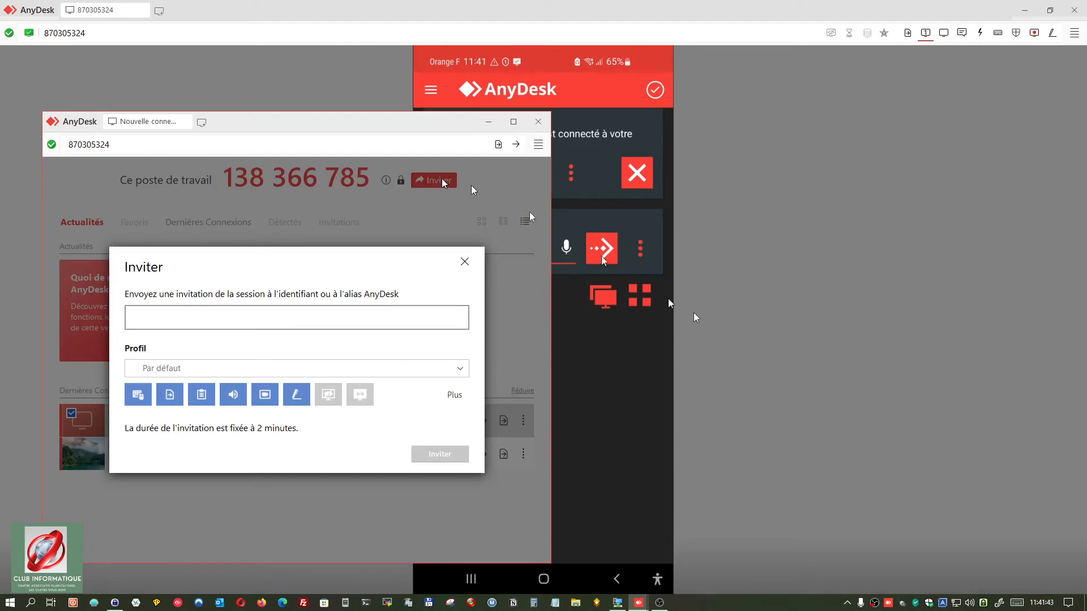
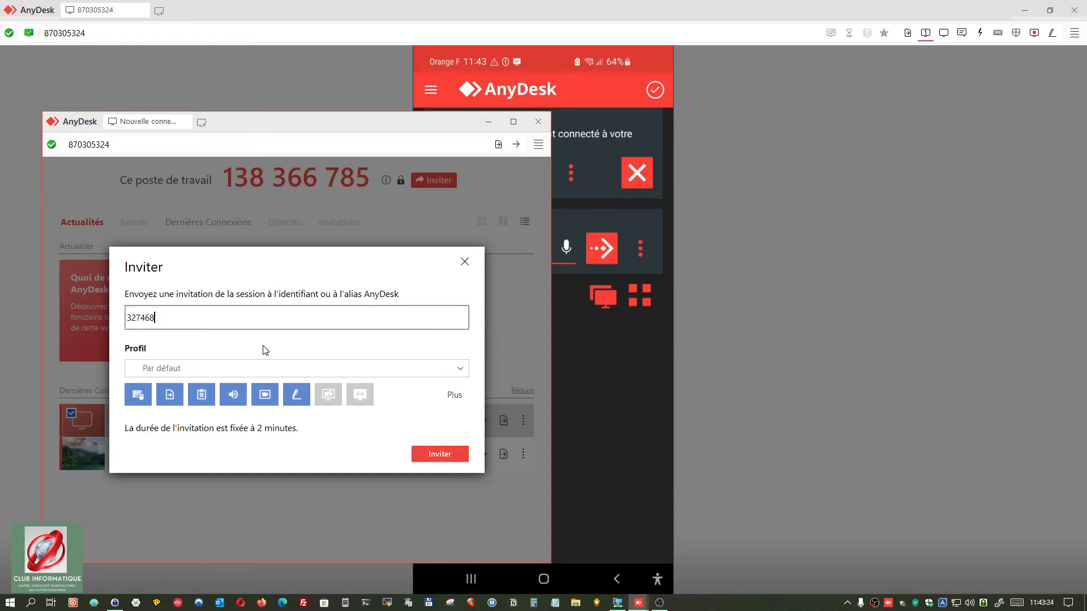
left_click(452, 395)
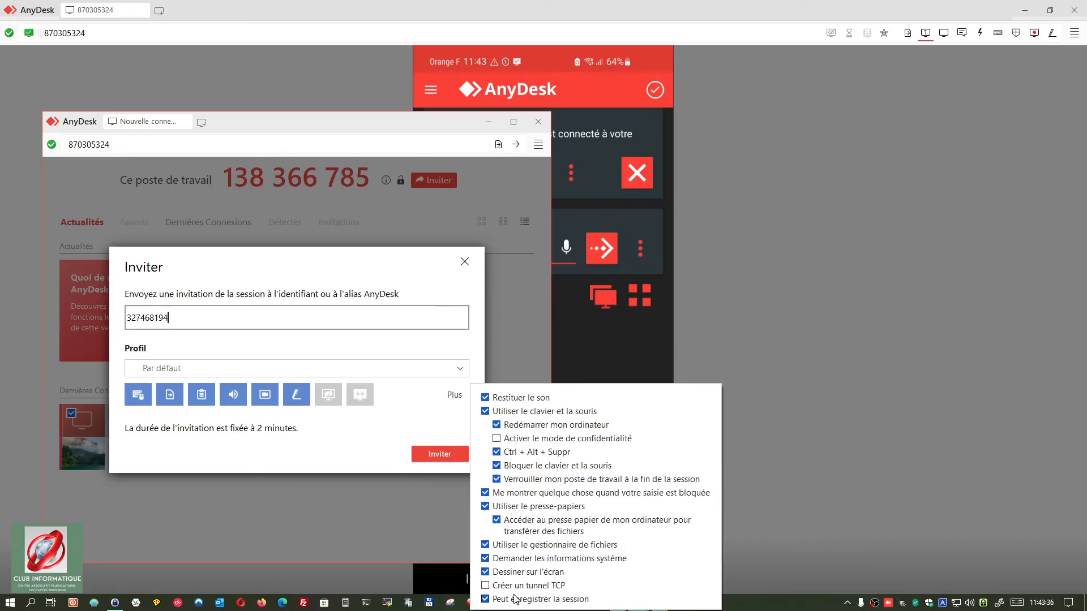
left_click(456, 480)
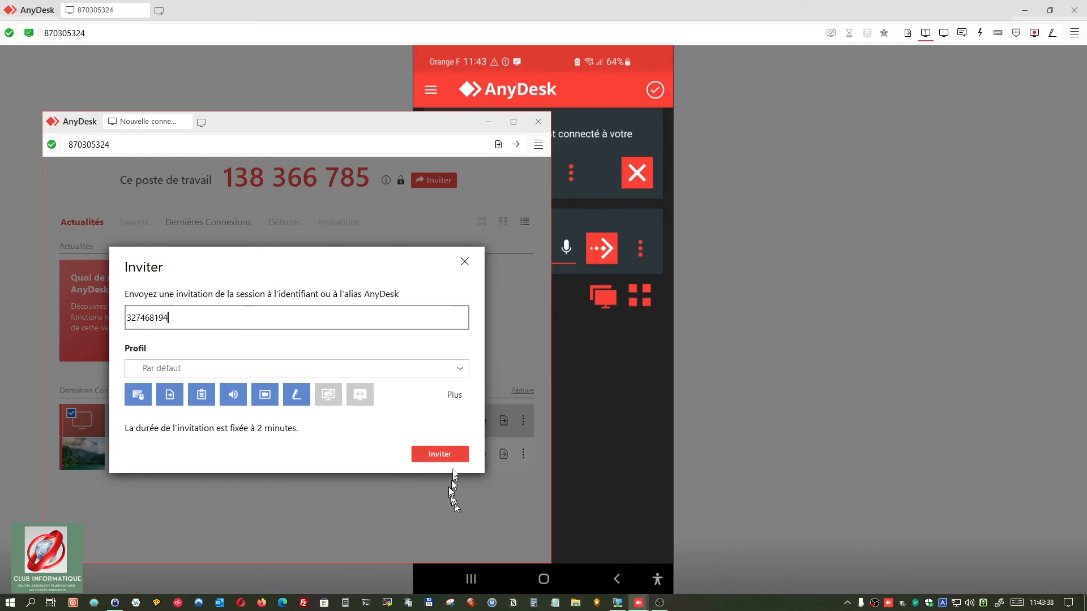
left_click(440, 454)
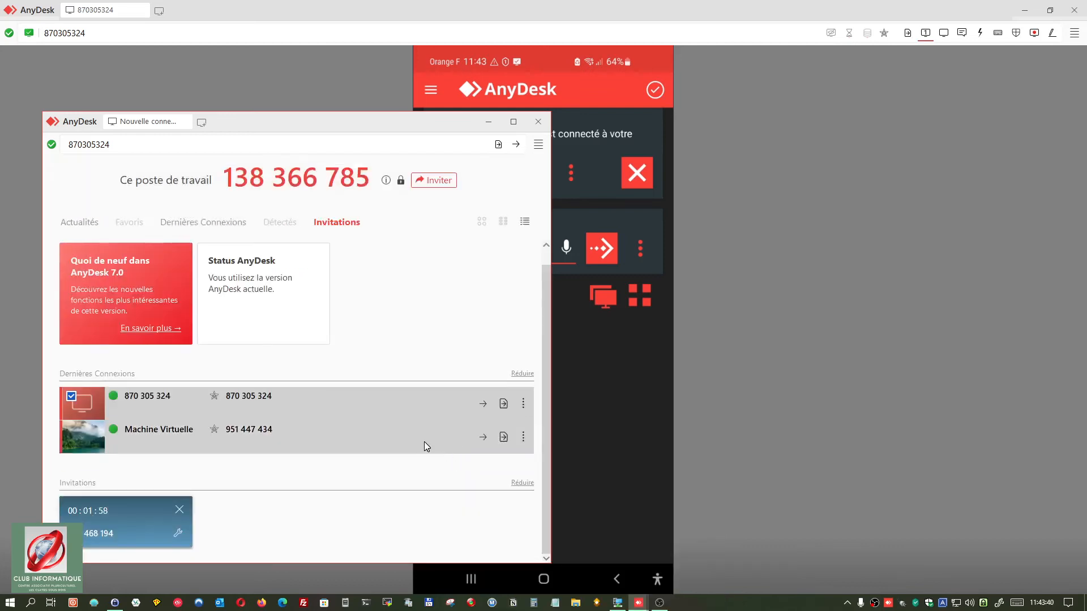